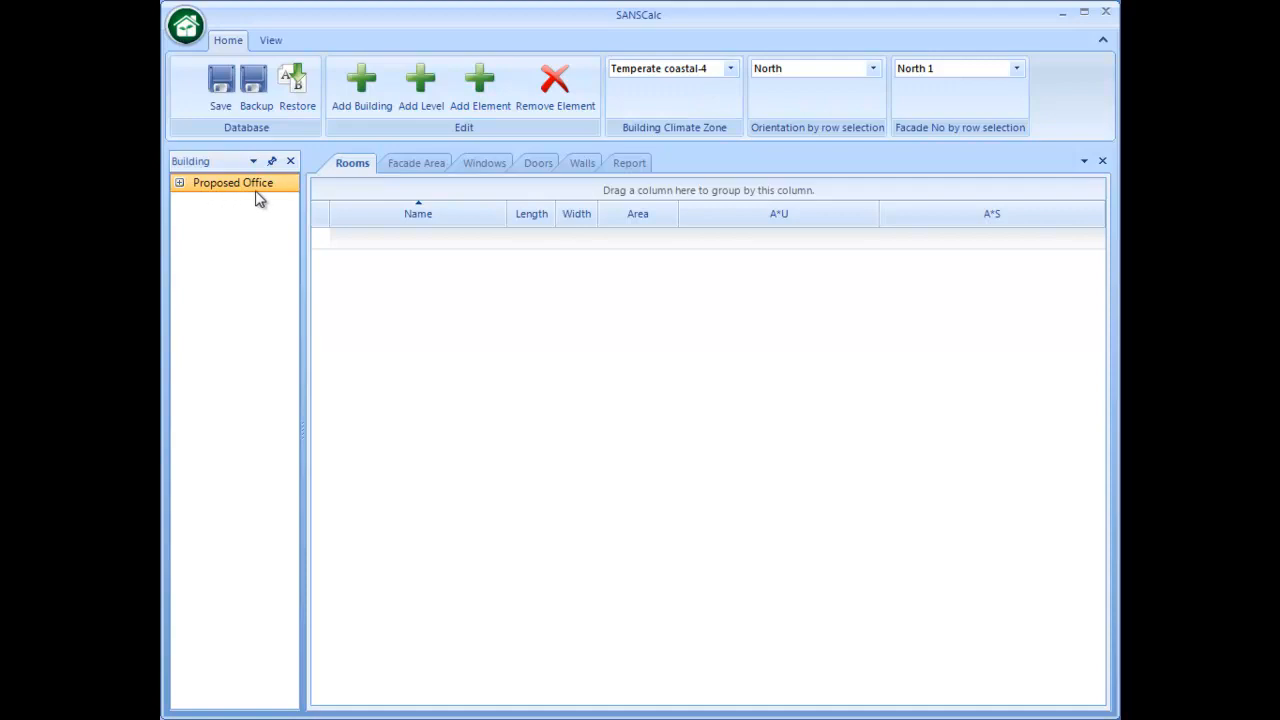
- Review the rooms, facade areas and windows recorded for the Proposed Office's Ground Floor
click(179, 183)
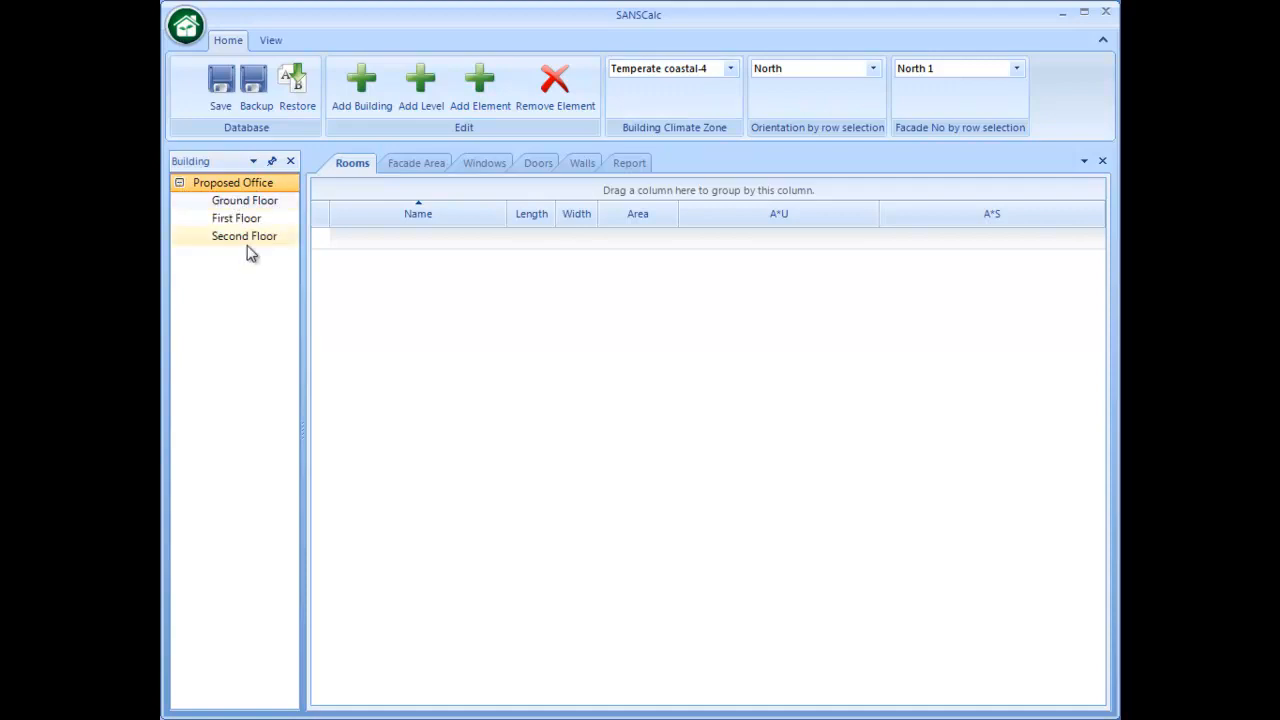
click(260, 199)
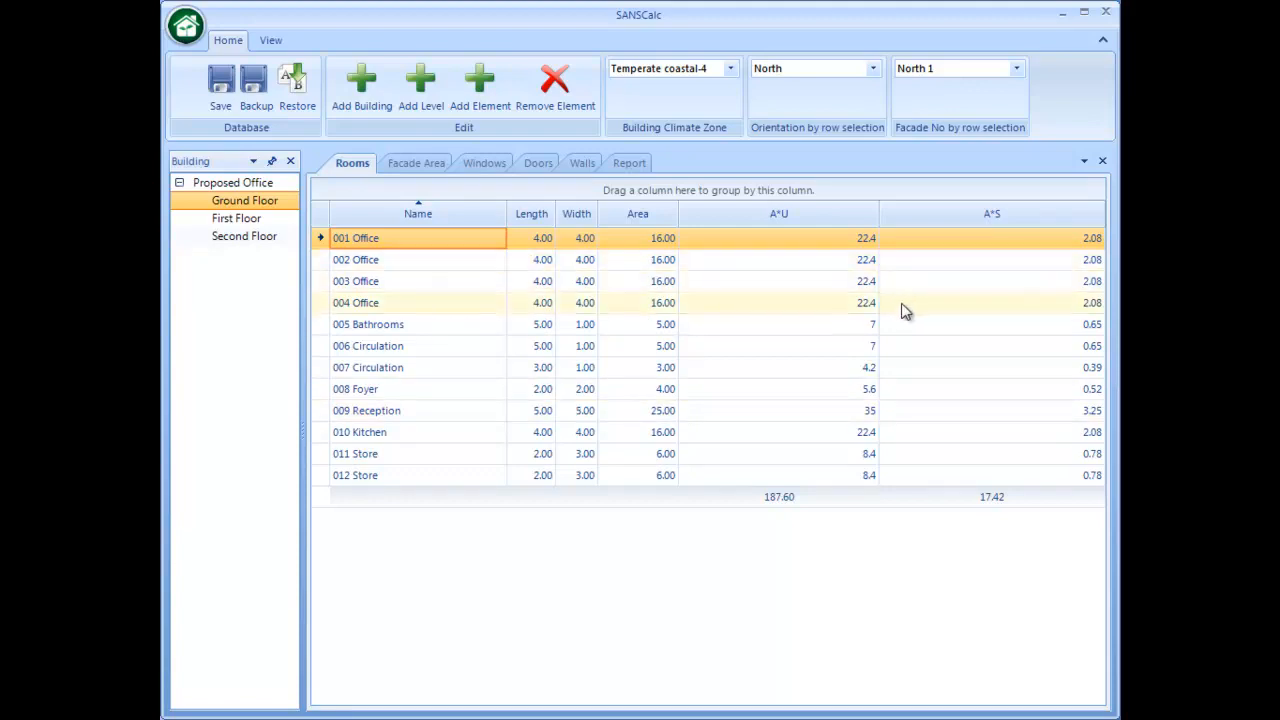
click(411, 163)
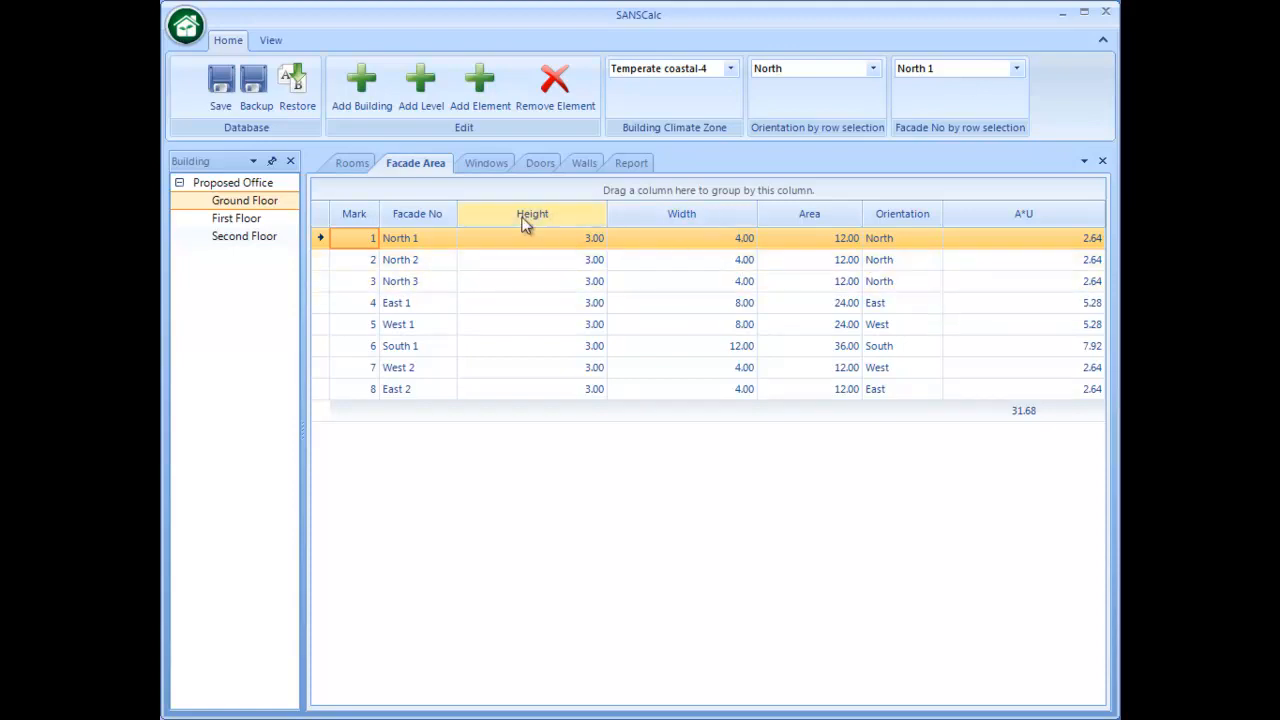
click(494, 166)
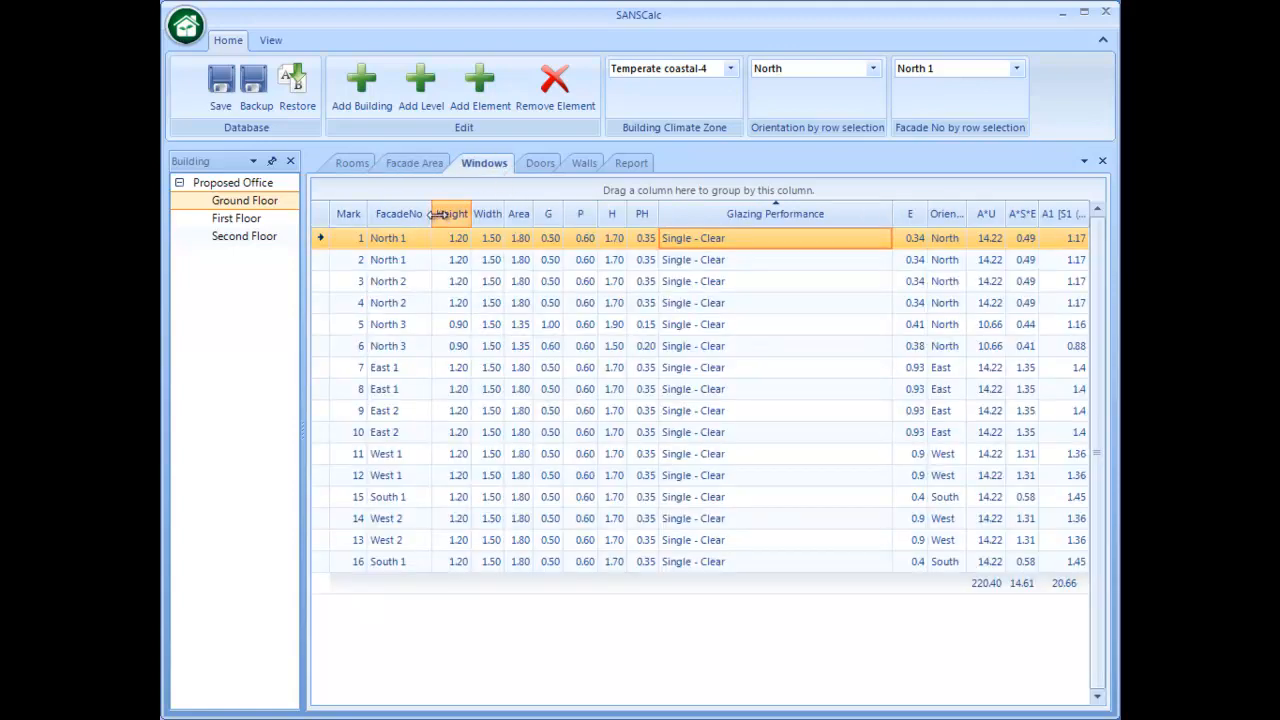
drag(432, 214, 440, 214)
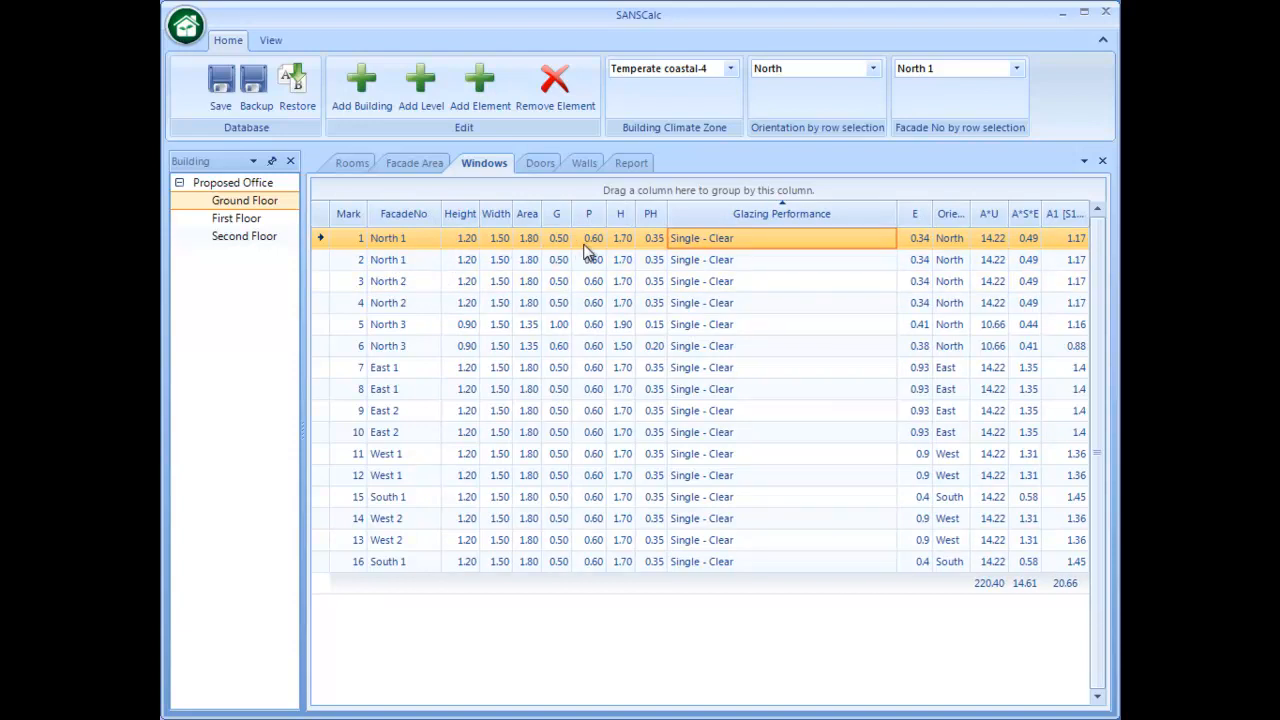
- Examine the glazing performance options offered for window 1 on facade North 1 of the Ground Floor
click(885, 245)
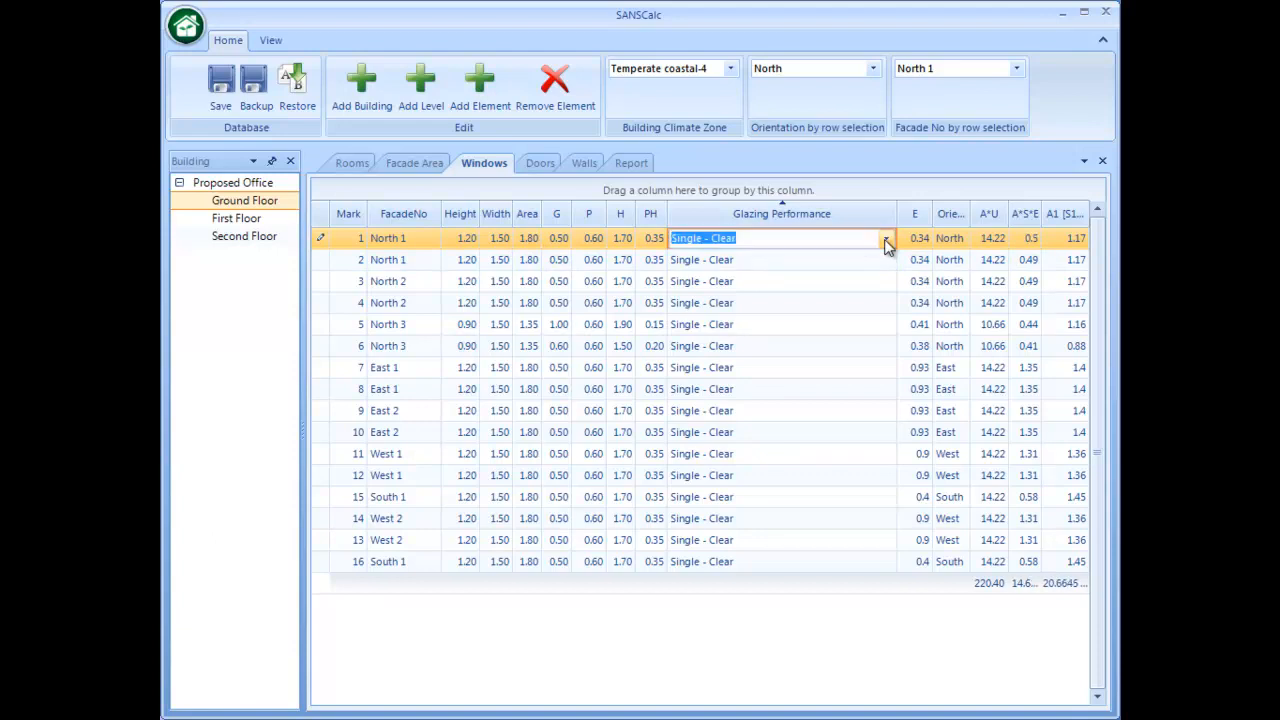
click(886, 242)
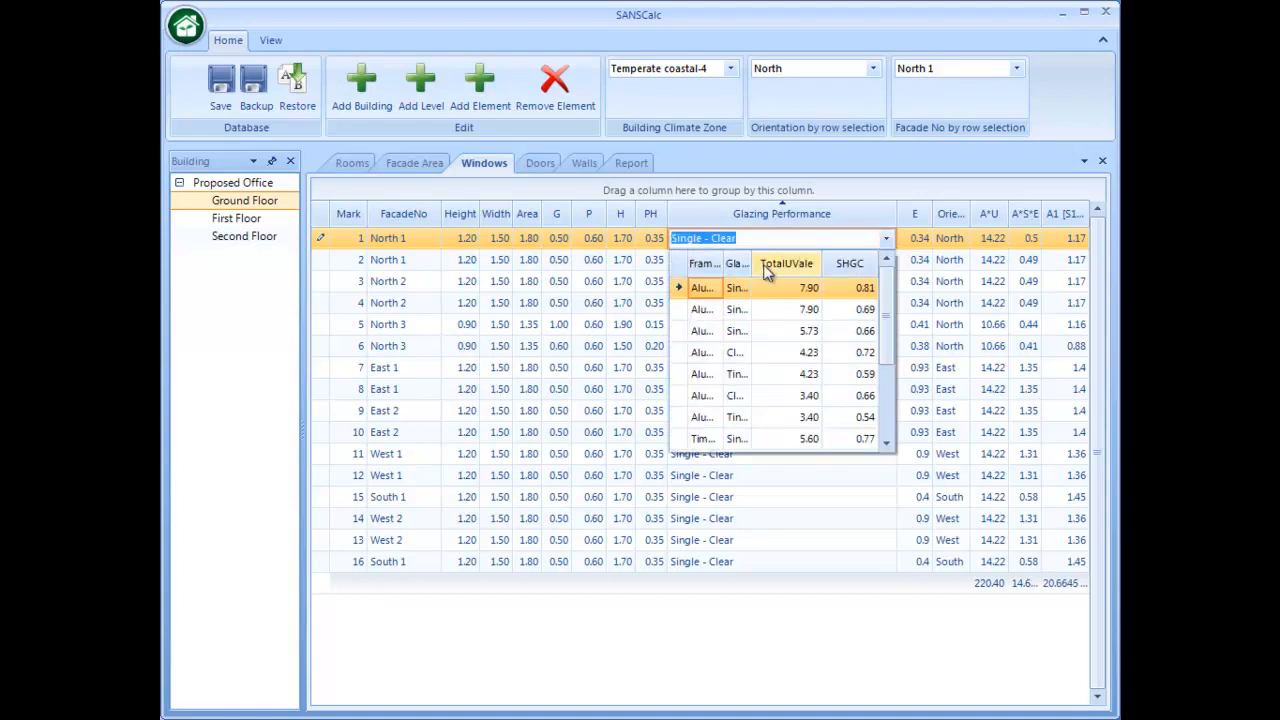
mouse_move(728, 260)
mouse_down()
mouse_move(858, 264)
mouse_move(738, 264)
mouse_up()
click(886, 238)
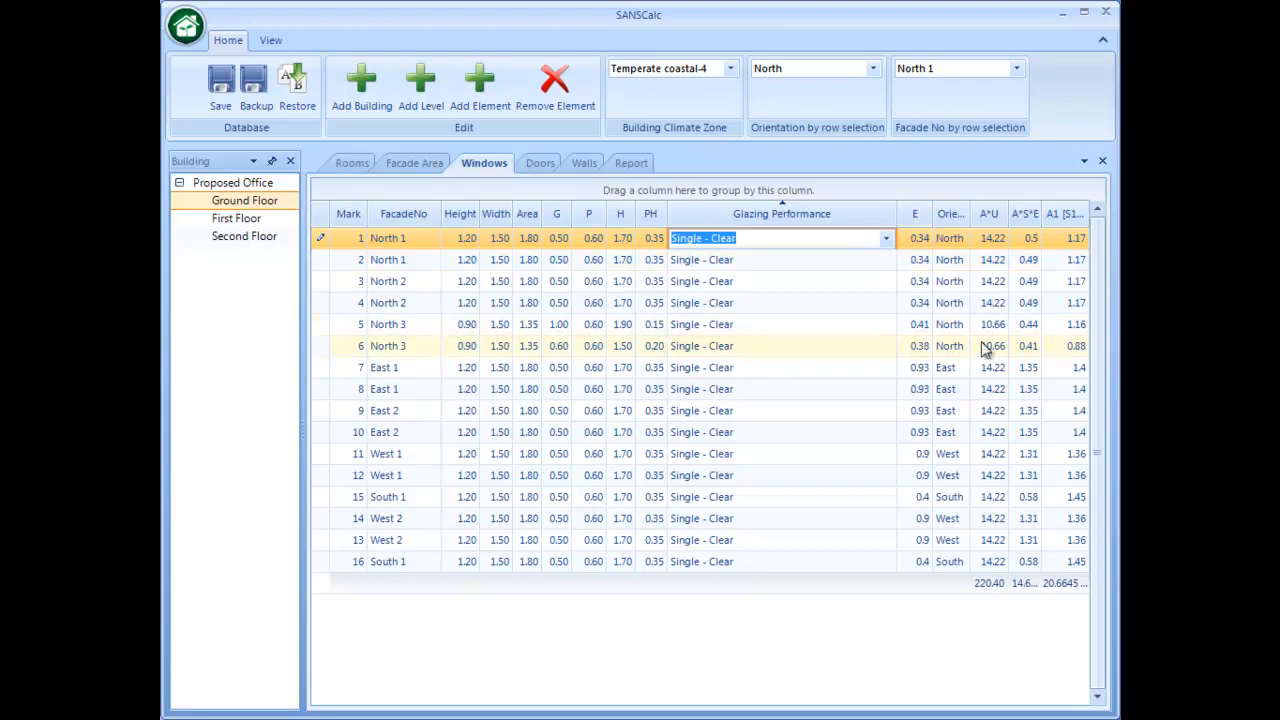
- Review the Ground Floor's doors and walls, and check the wall entries of the First Floor and Second Floor
click(546, 167)
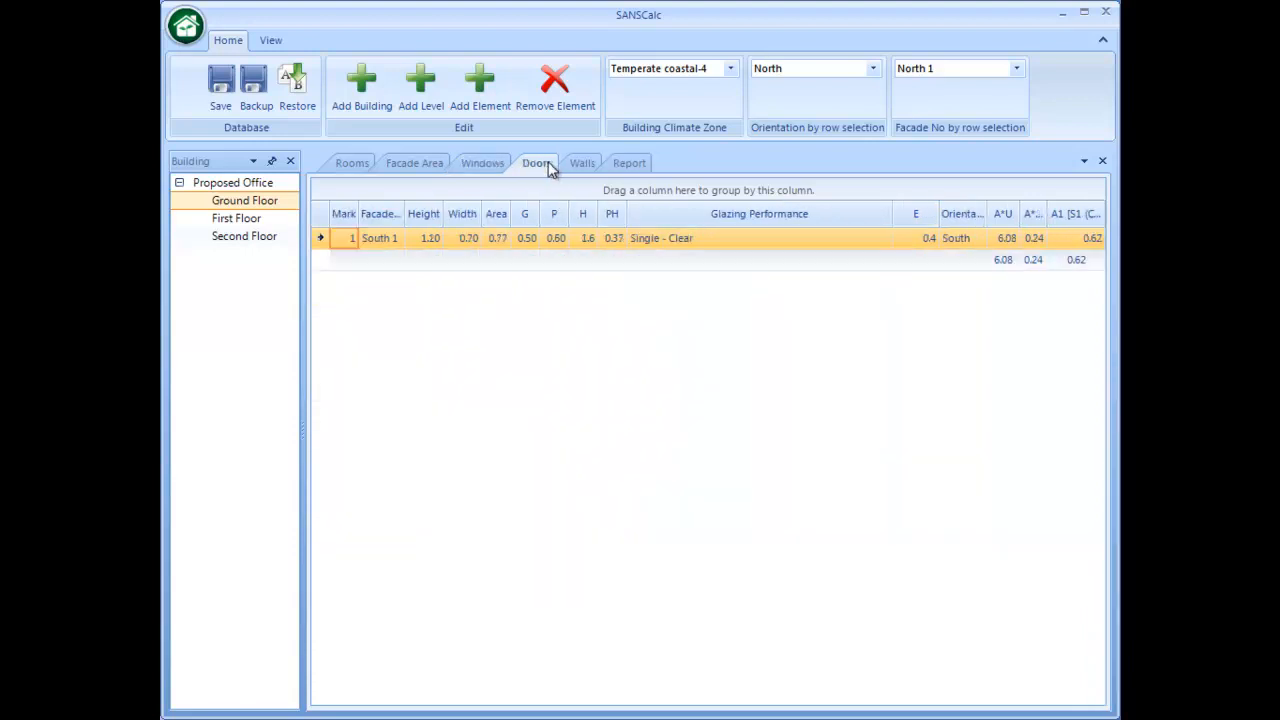
click(581, 165)
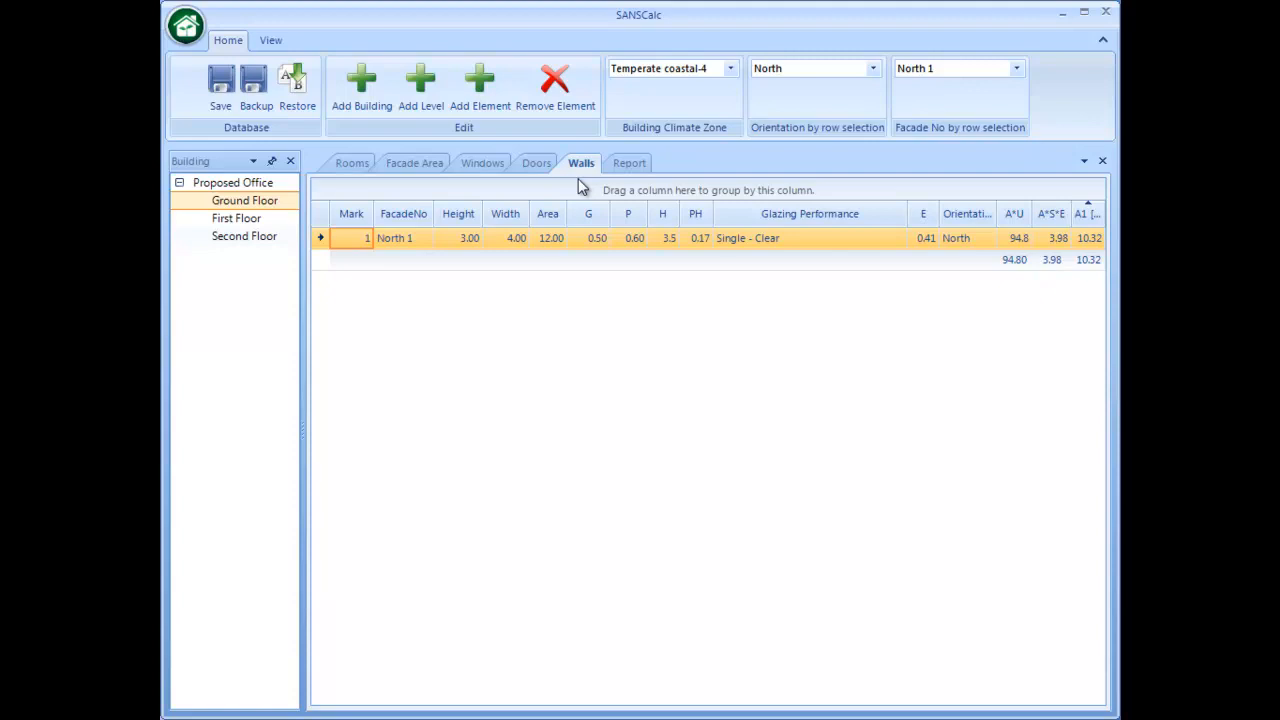
click(282, 220)
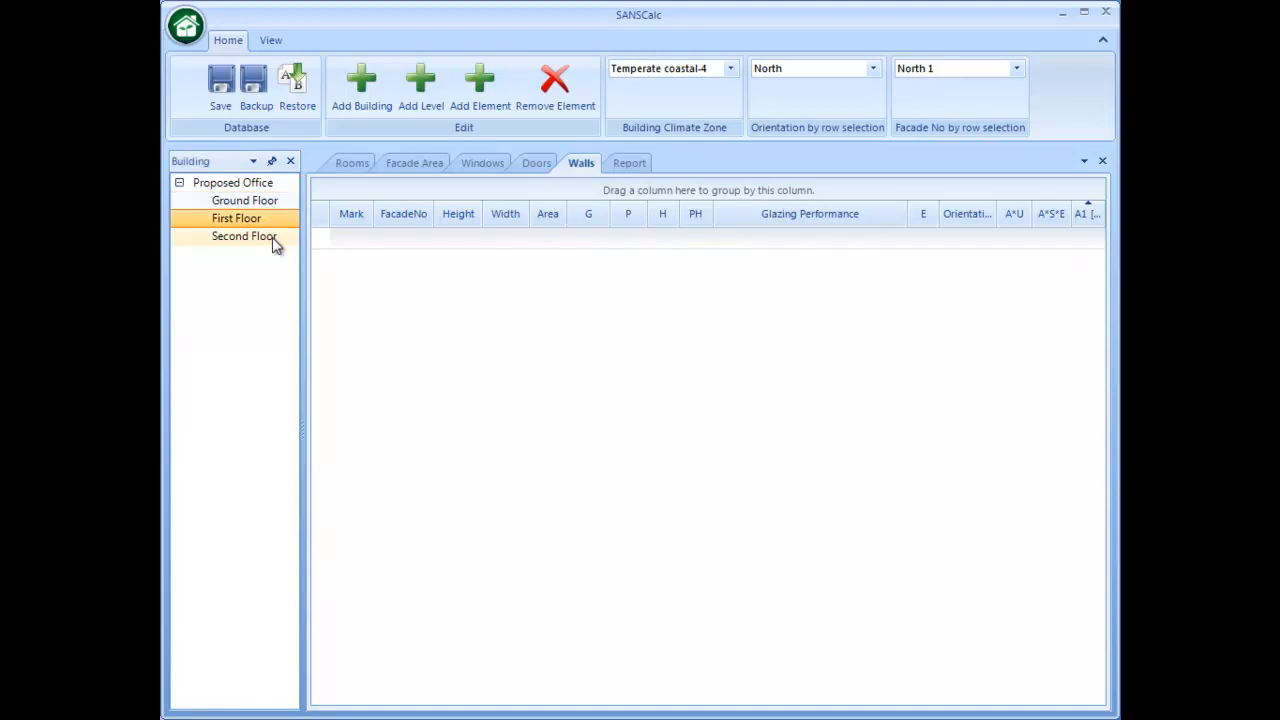
click(273, 238)
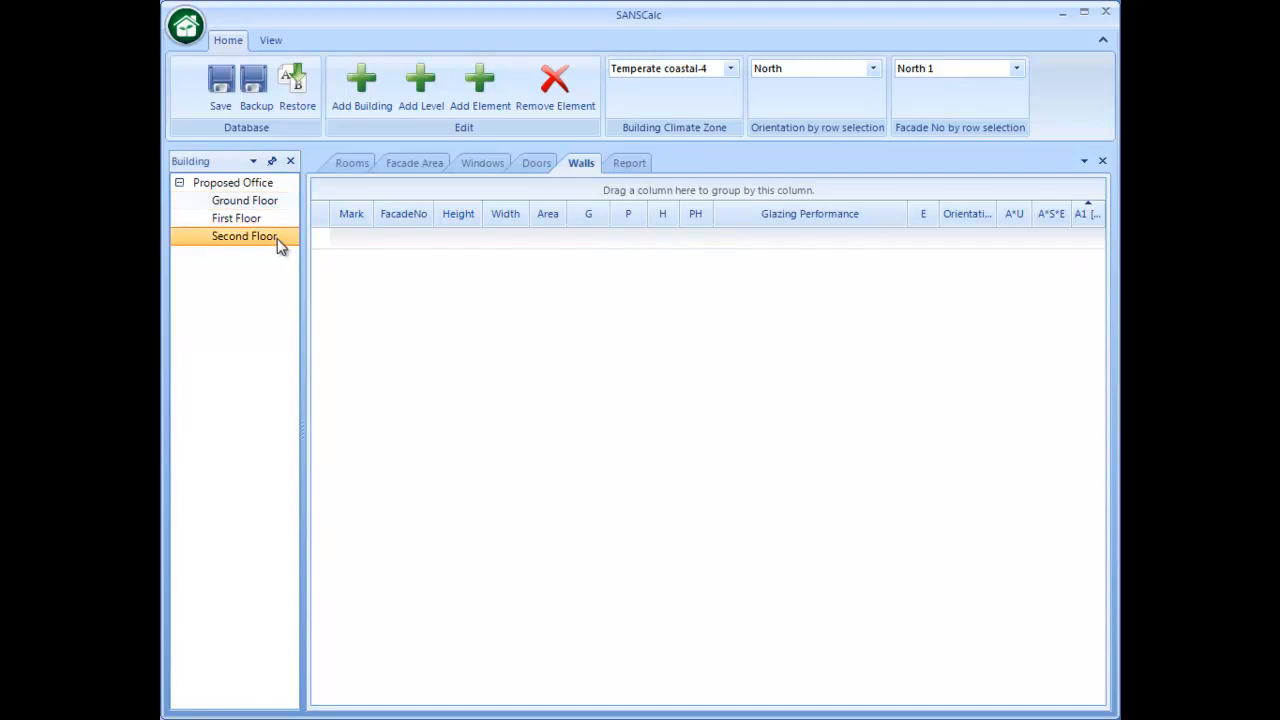
- Generate a report preview for the Proposed Office building
click(629, 166)
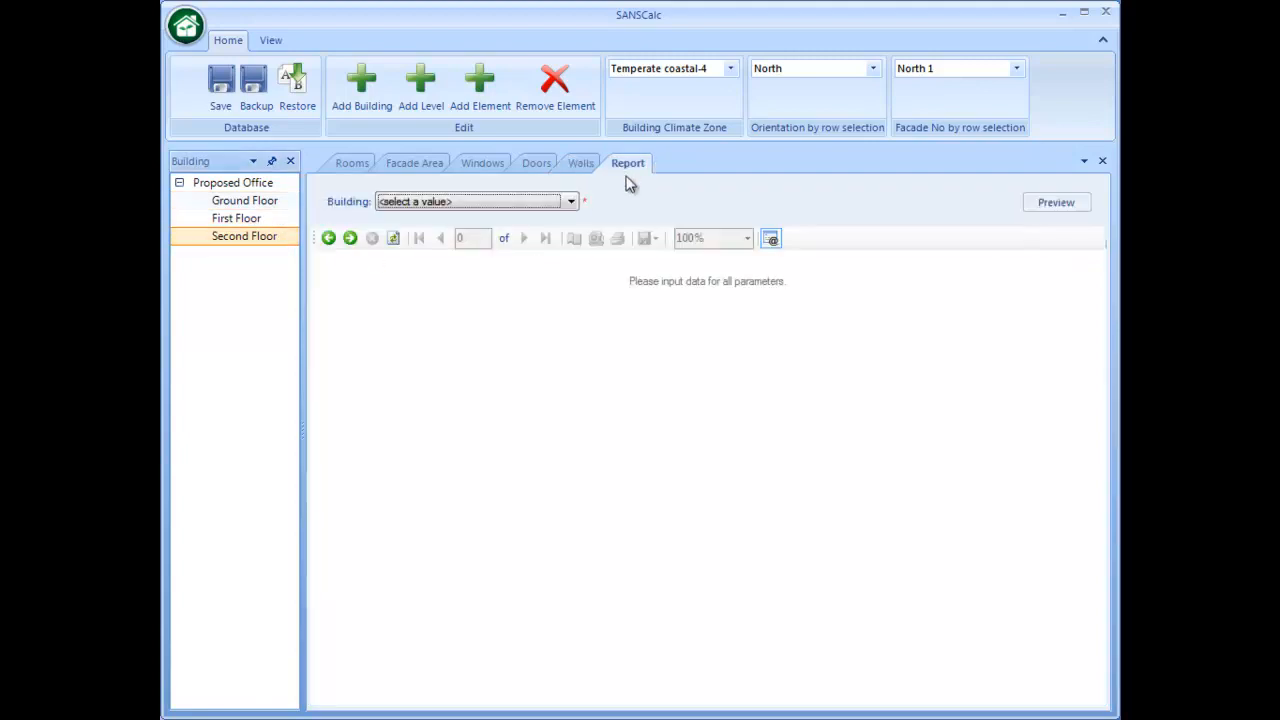
click(570, 203)
click(561, 228)
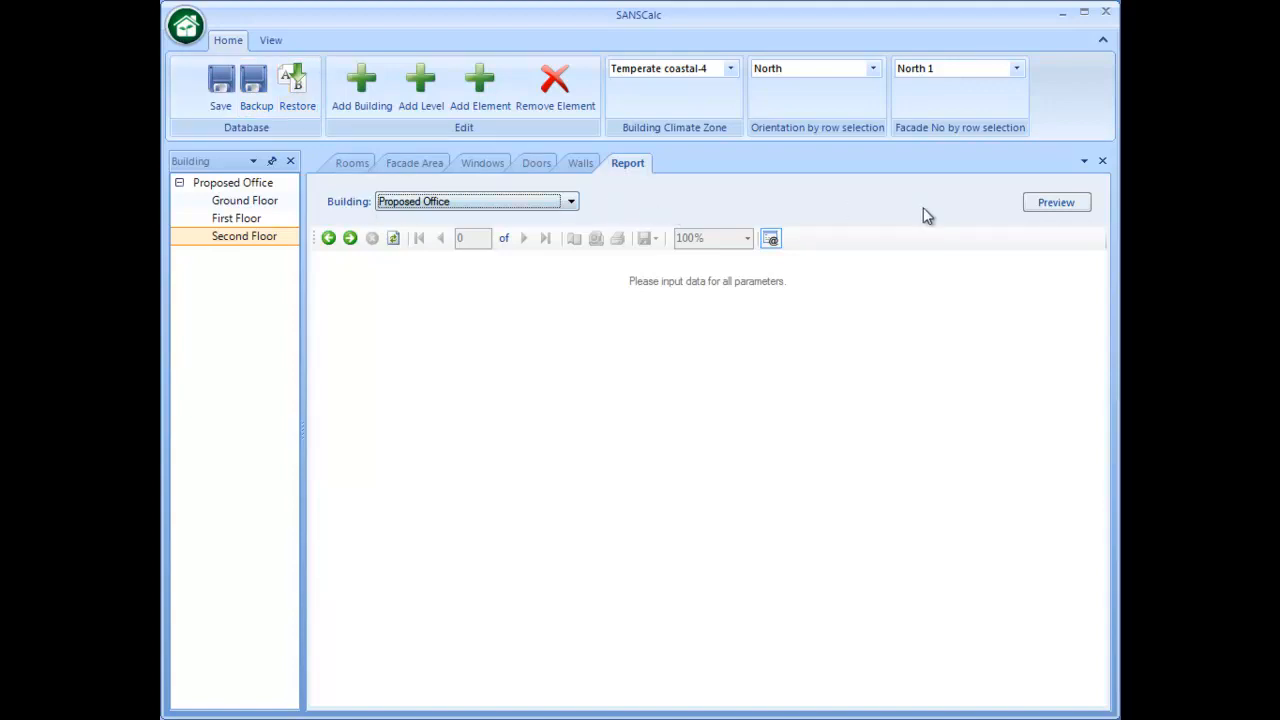
click(1052, 205)
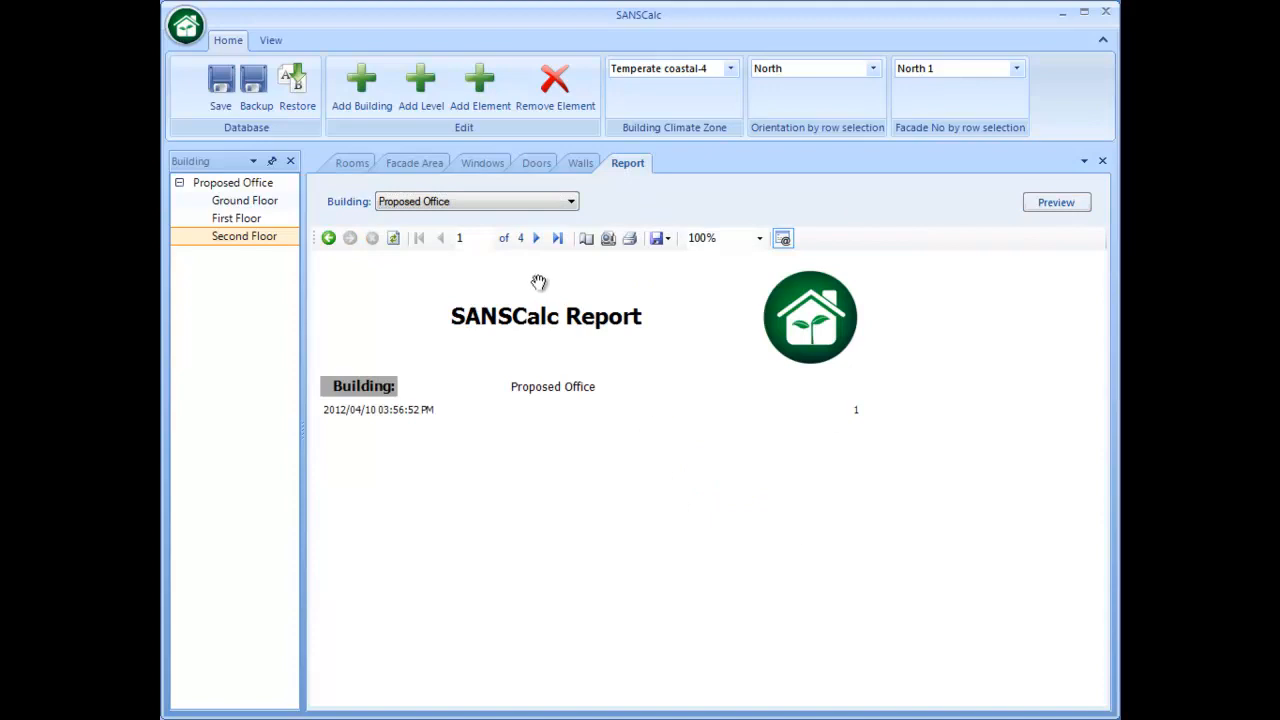
- Read through the report's area, natural and mechanical ventilation results for the Ground, First and Second Floors
click(537, 240)
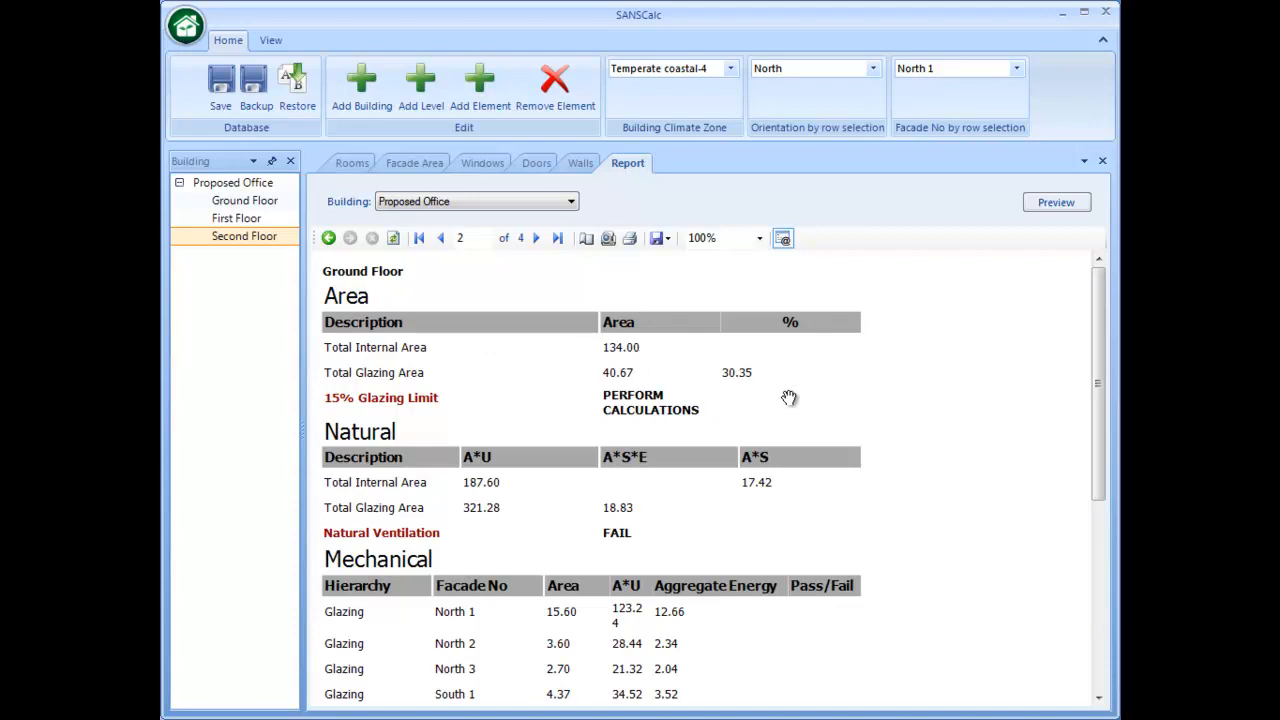
scroll(778, 387, down, 1)
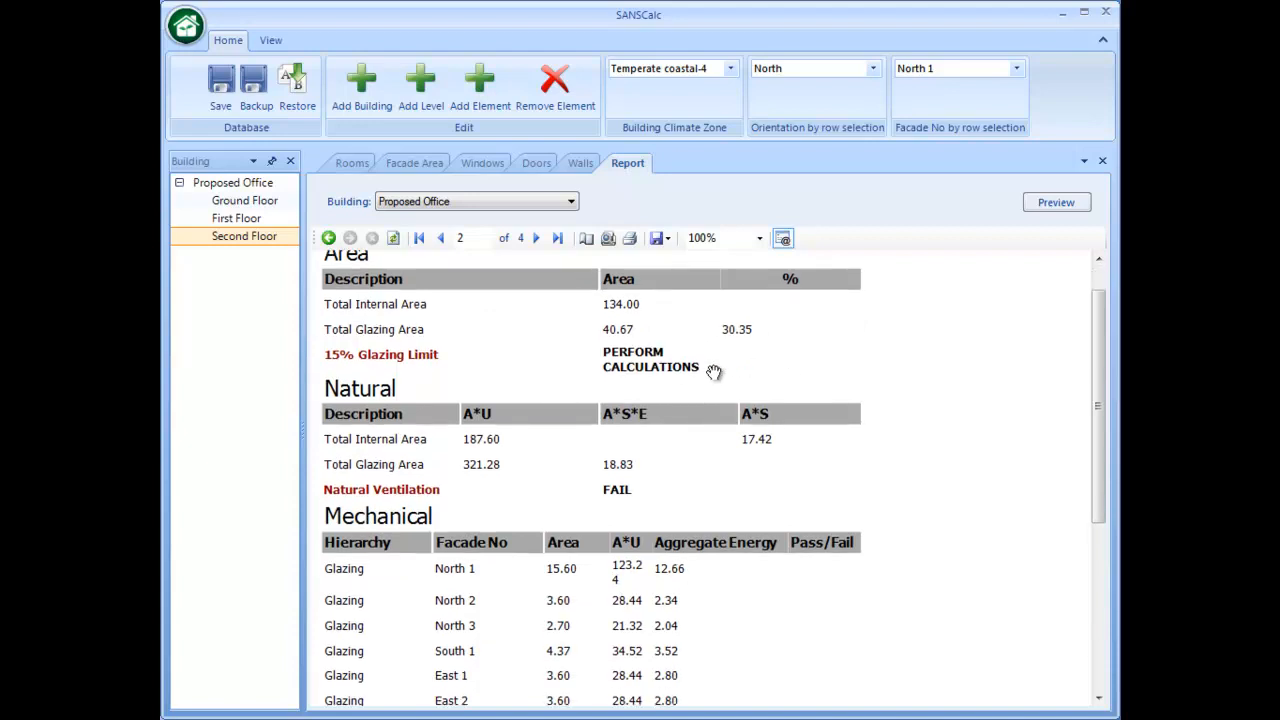
drag(937, 492, 937, 385)
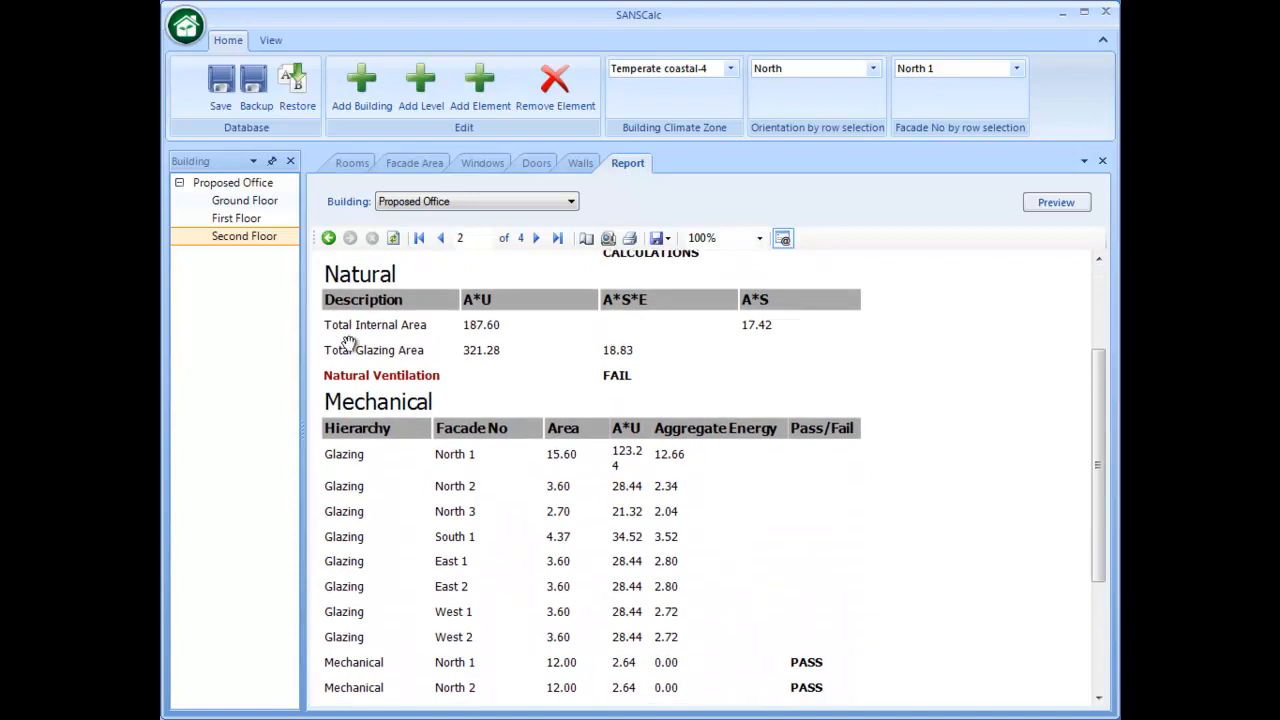
drag(929, 580, 933, 440)
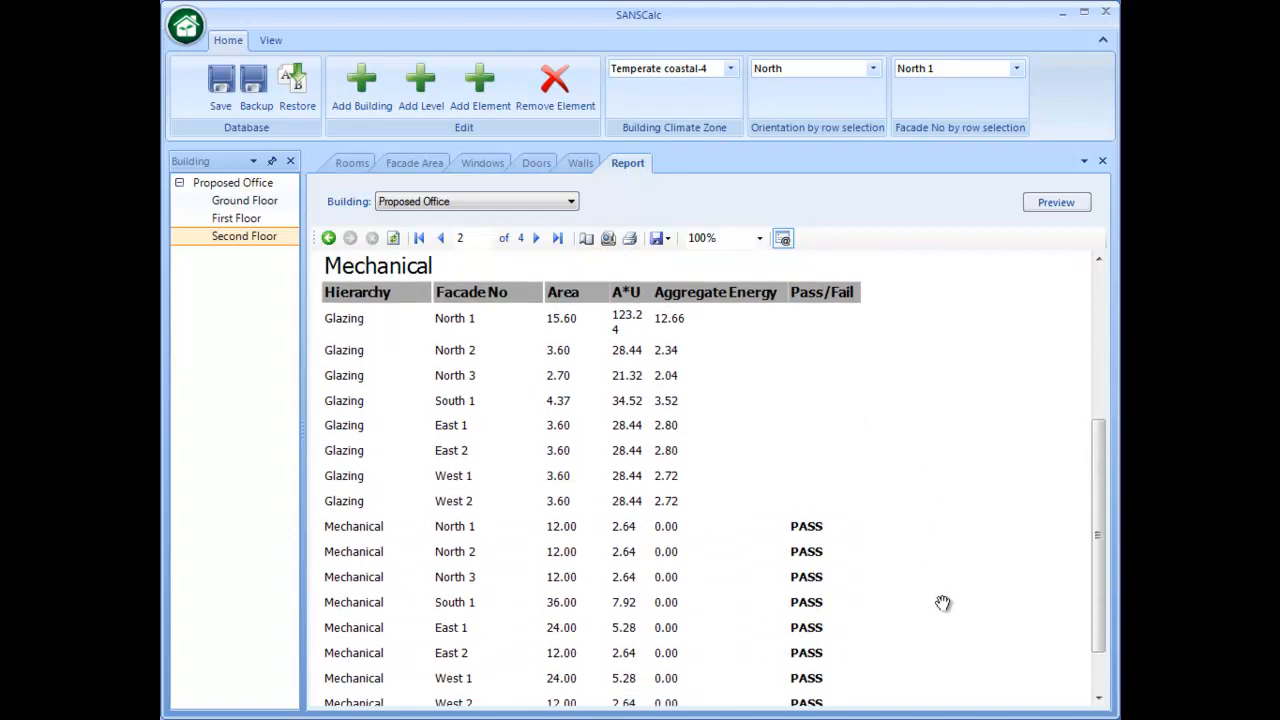
drag(931, 567, 954, 502)
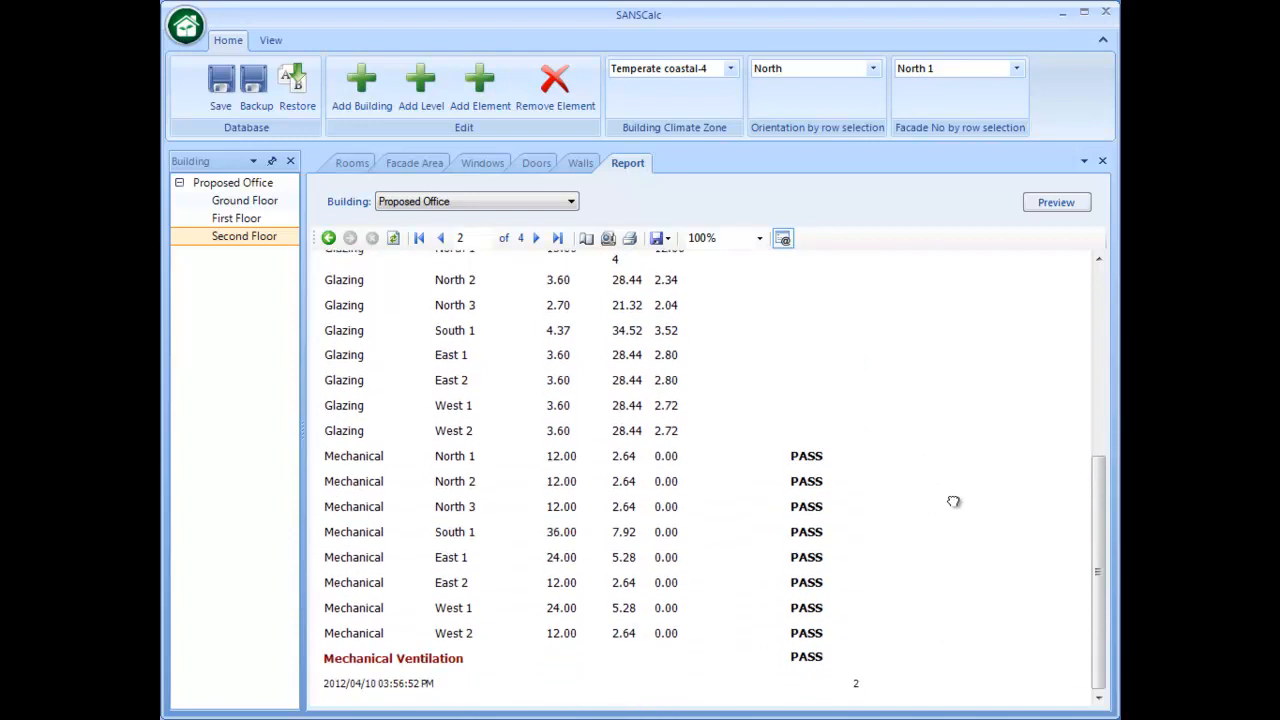
click(536, 238)
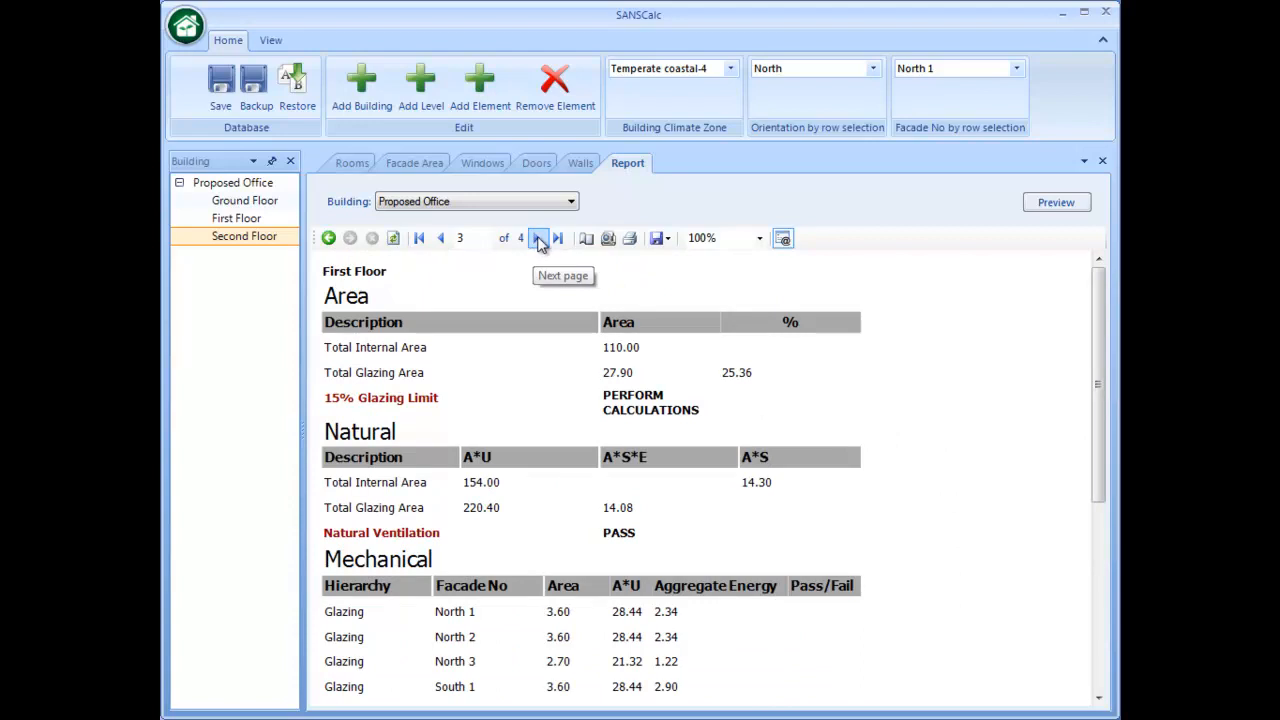
click(536, 238)
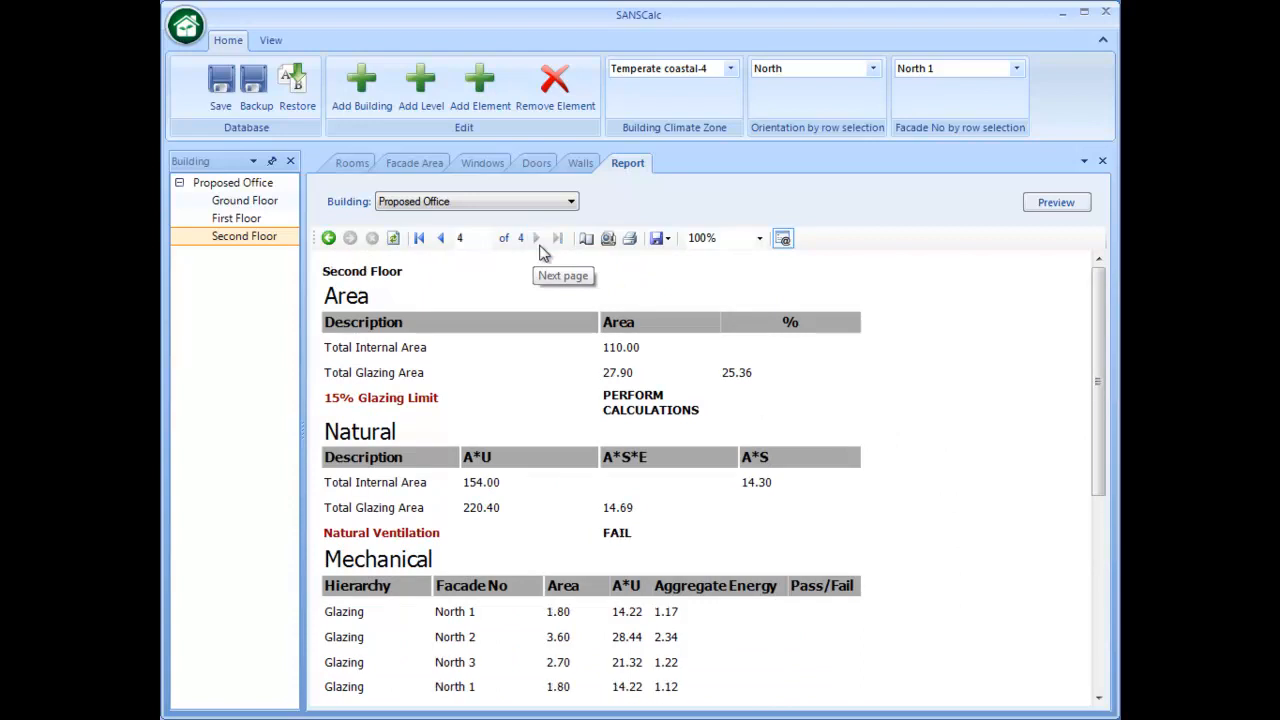
- View the report in print layout through to its last page and check the available export formats
click(609, 243)
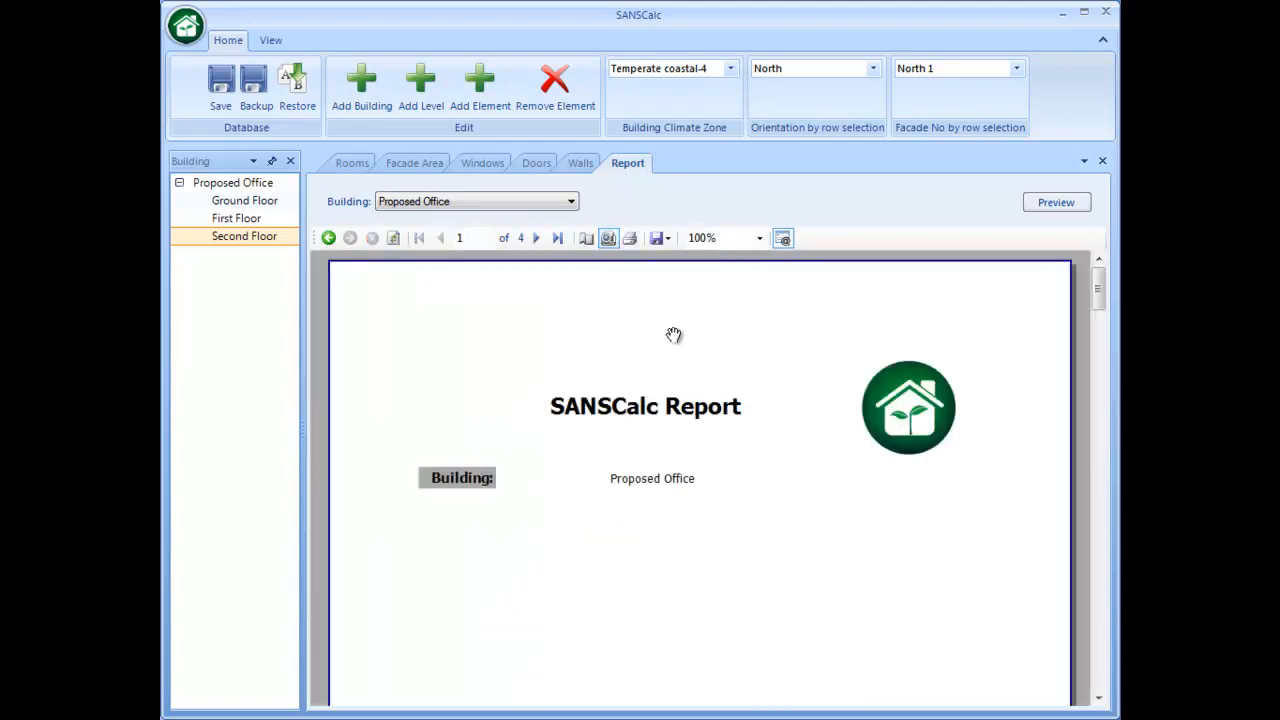
drag(1097, 288, 1075, 683)
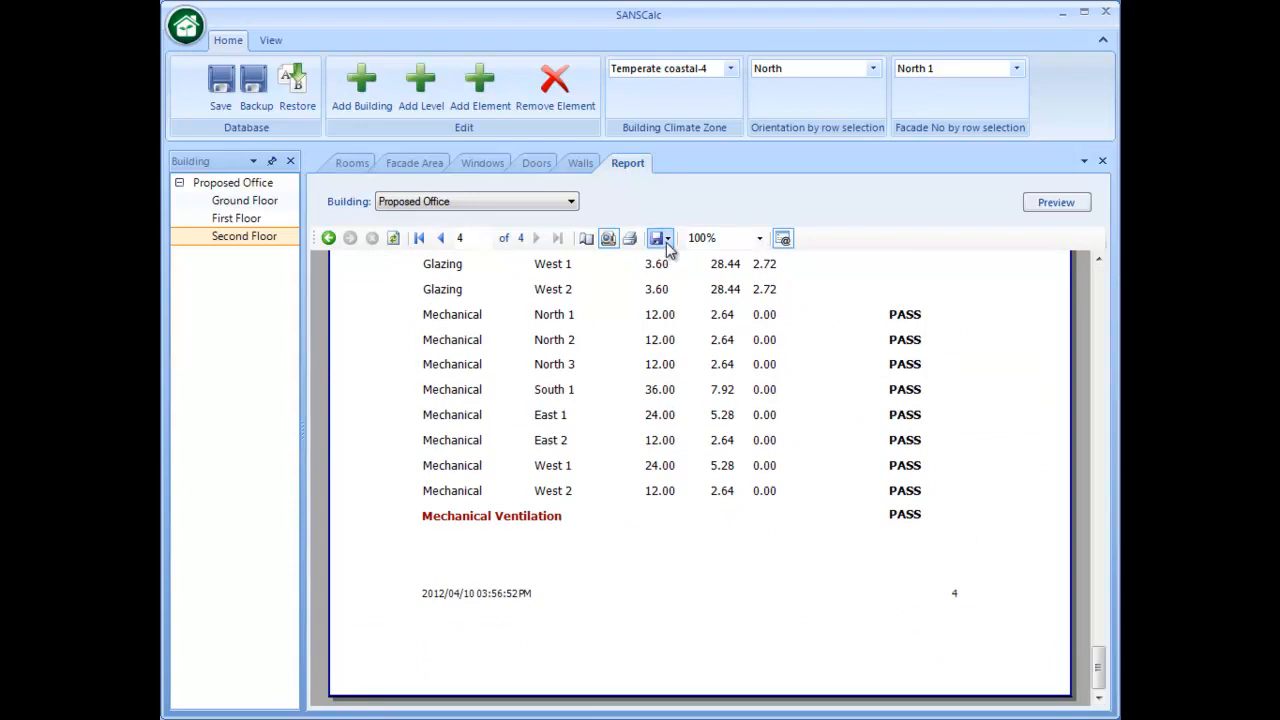
click(664, 238)
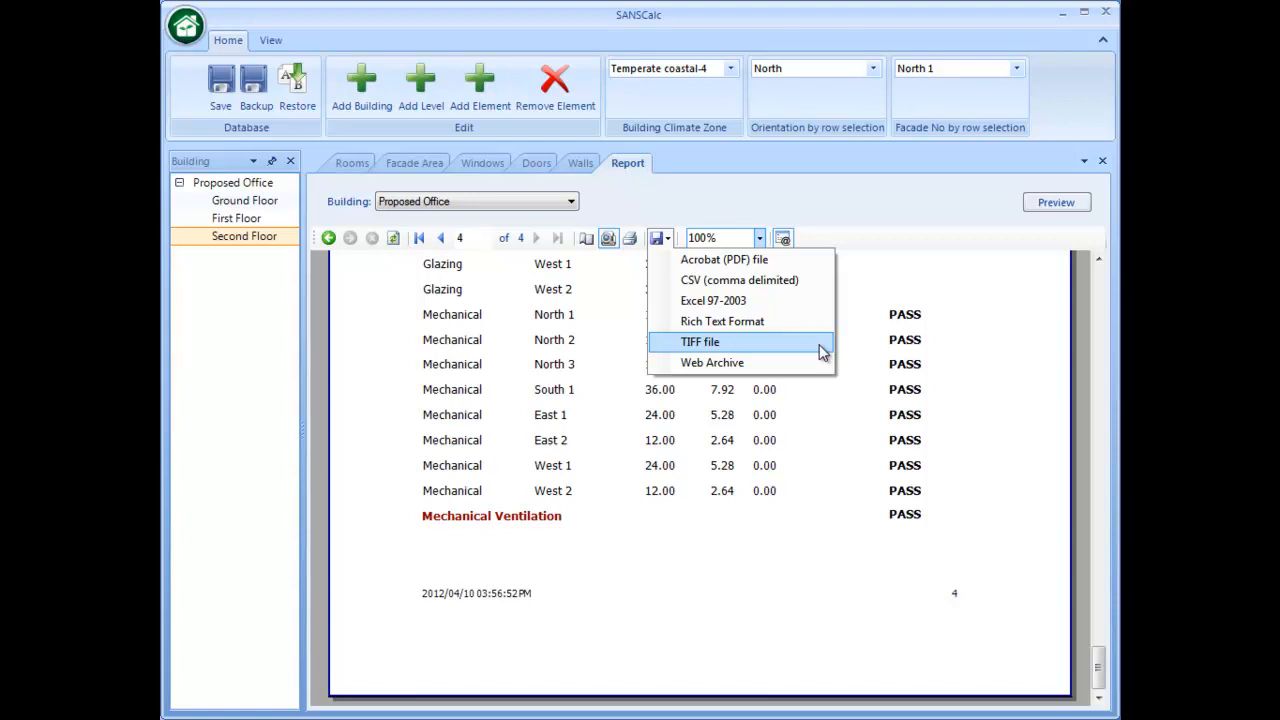
click(885, 212)
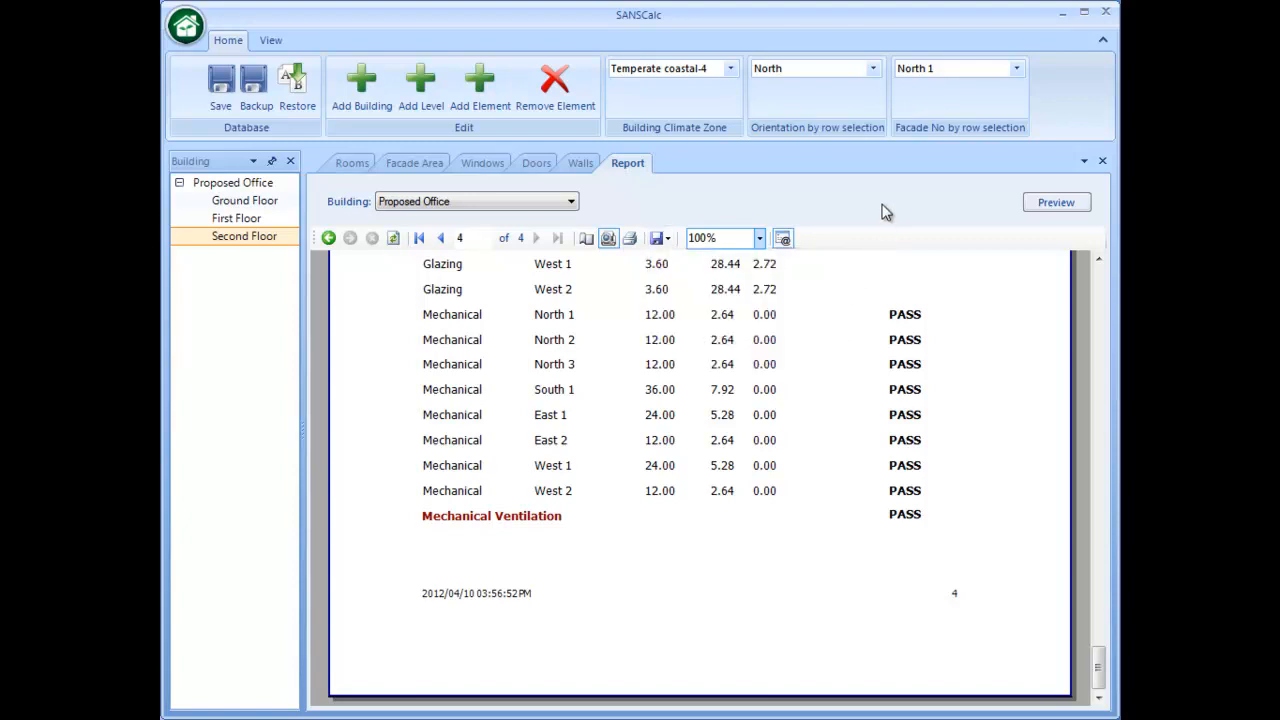
- Add a second building to the project and name it Proposed Dwelling
click(353, 165)
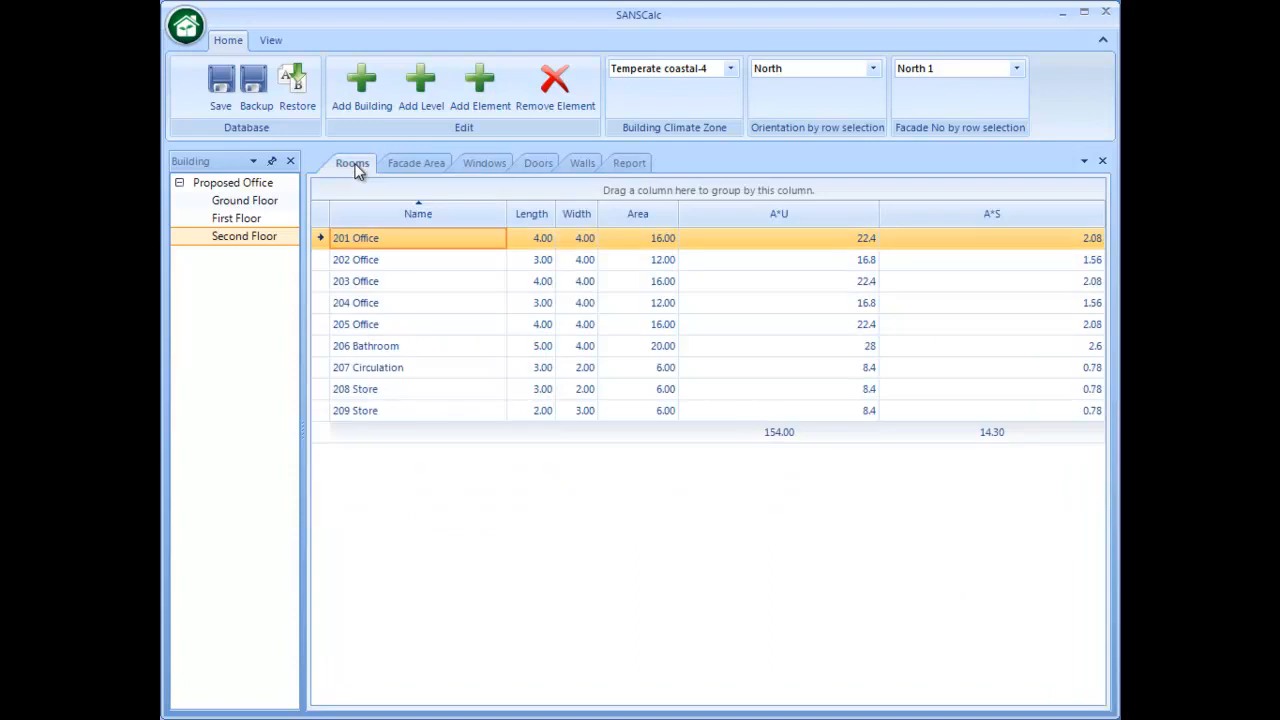
click(207, 184)
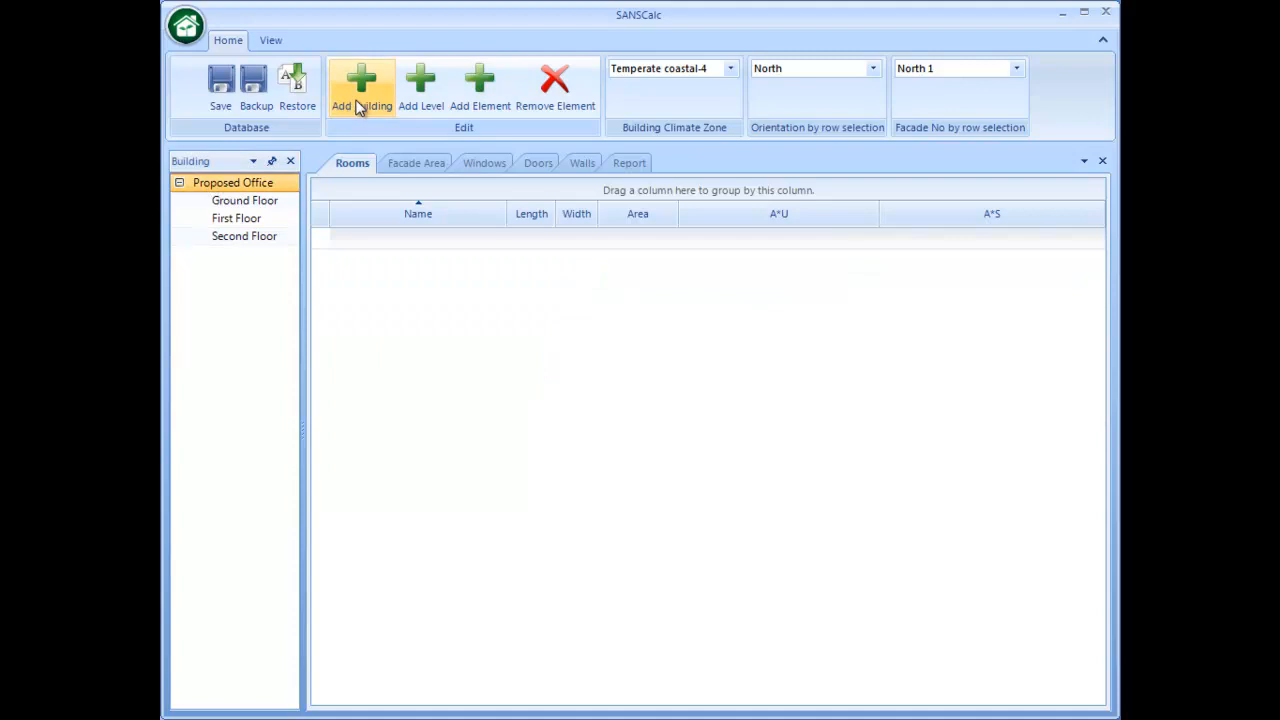
click(370, 110)
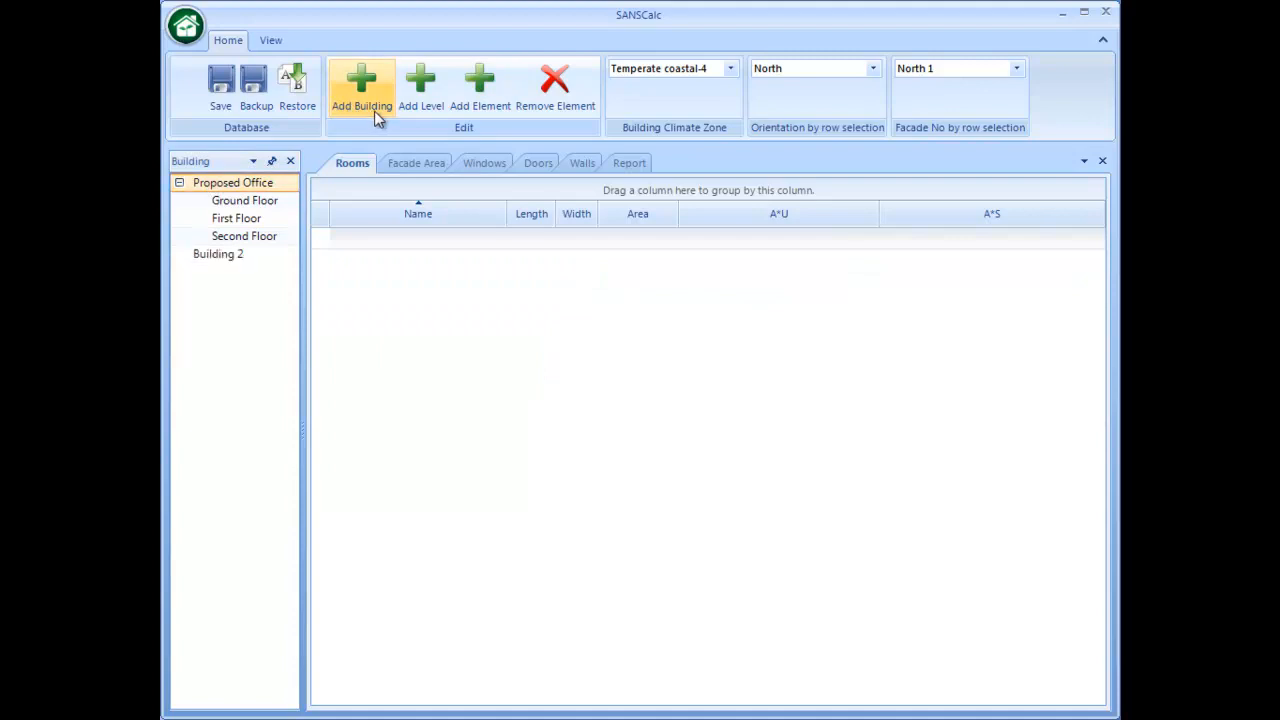
right_click(236, 258)
click(264, 263)
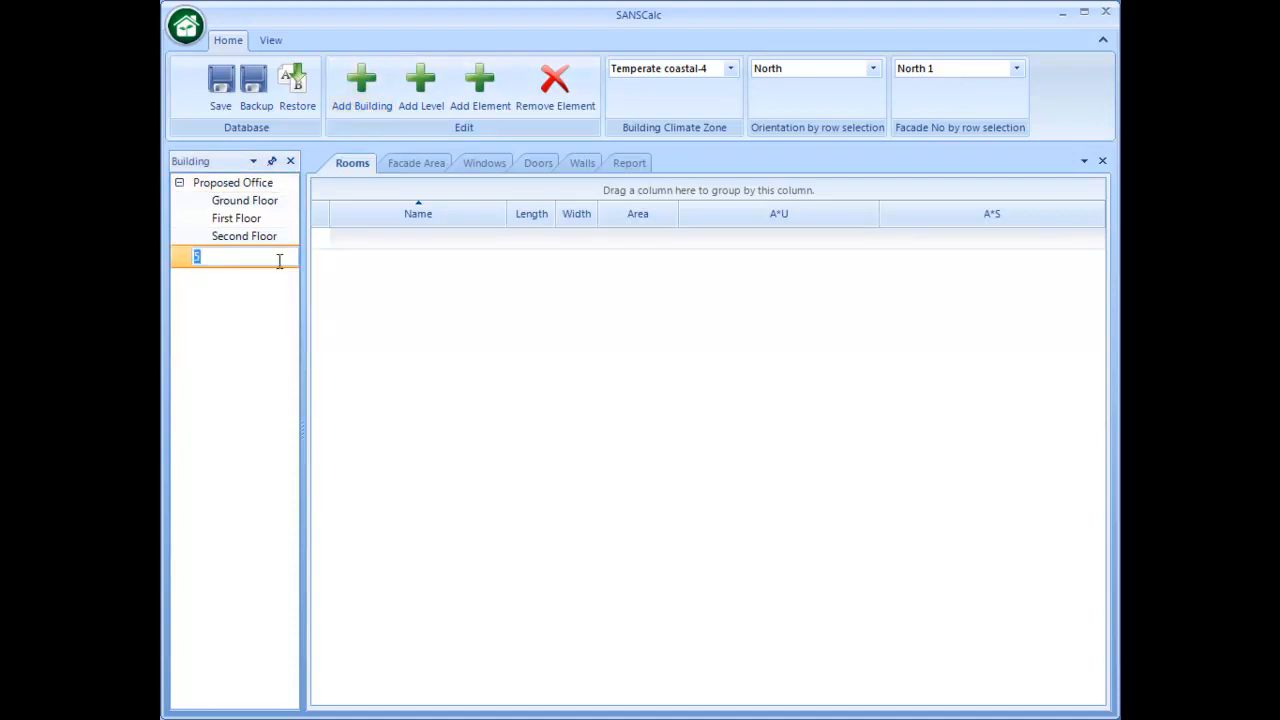
text(Proposed Dwelling)
key(Return)
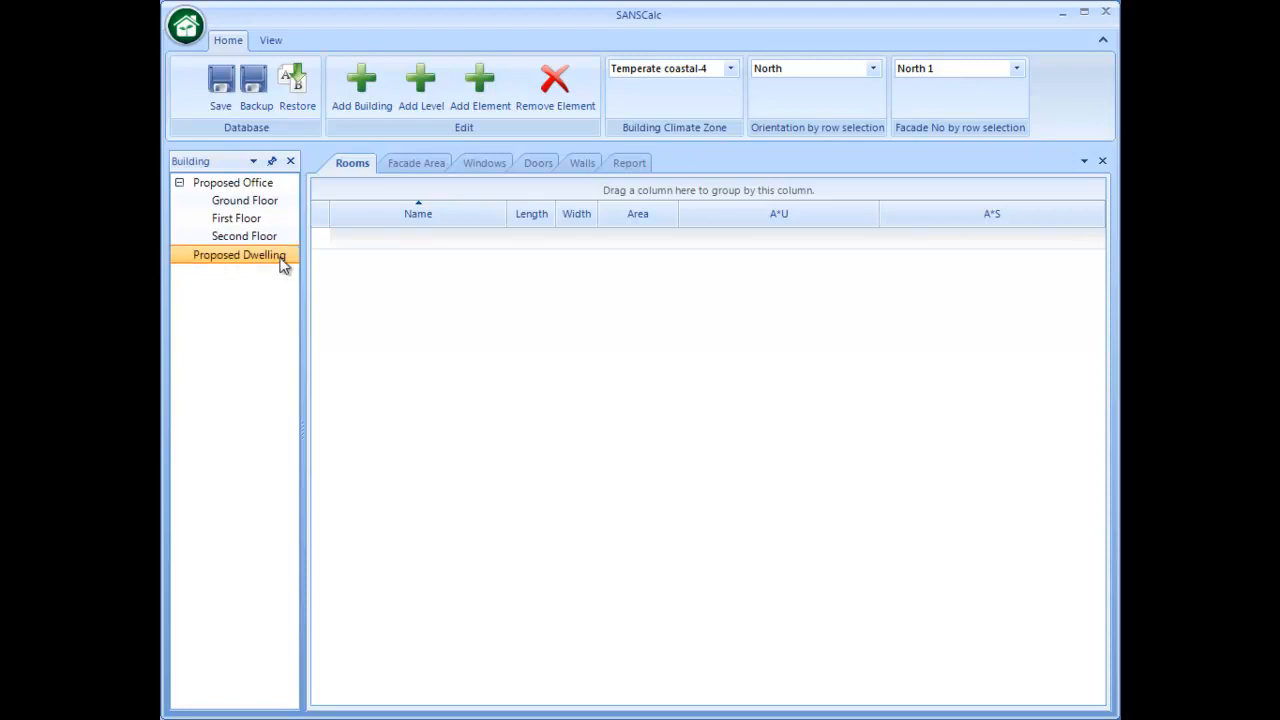
- Add a level to the Proposed Dwelling building and name it Ground Floor
click(419, 94)
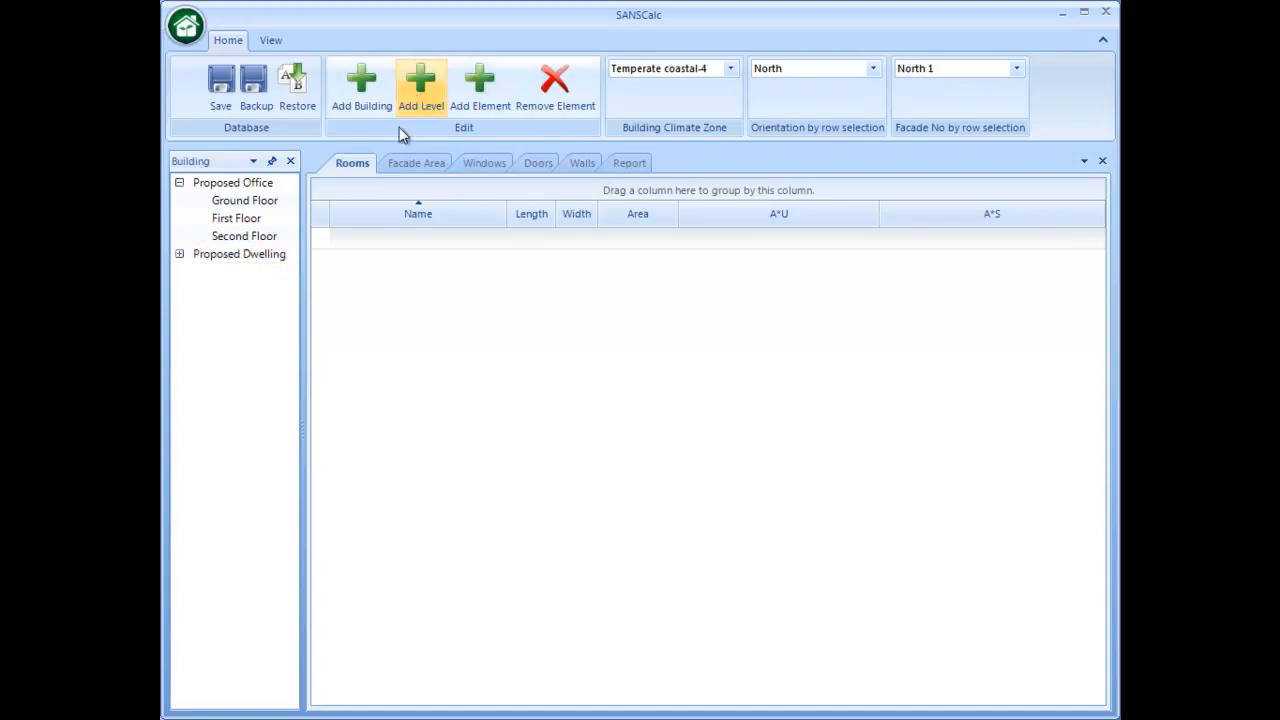
right_click(236, 280)
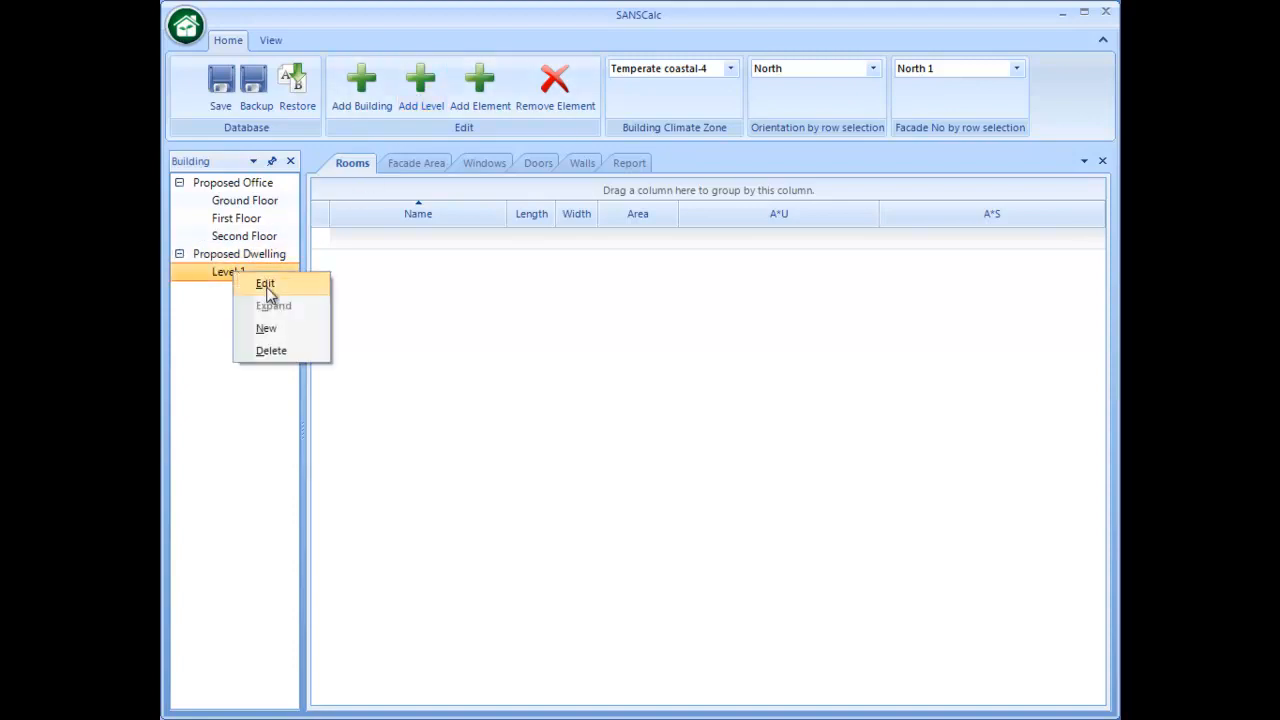
click(282, 288)
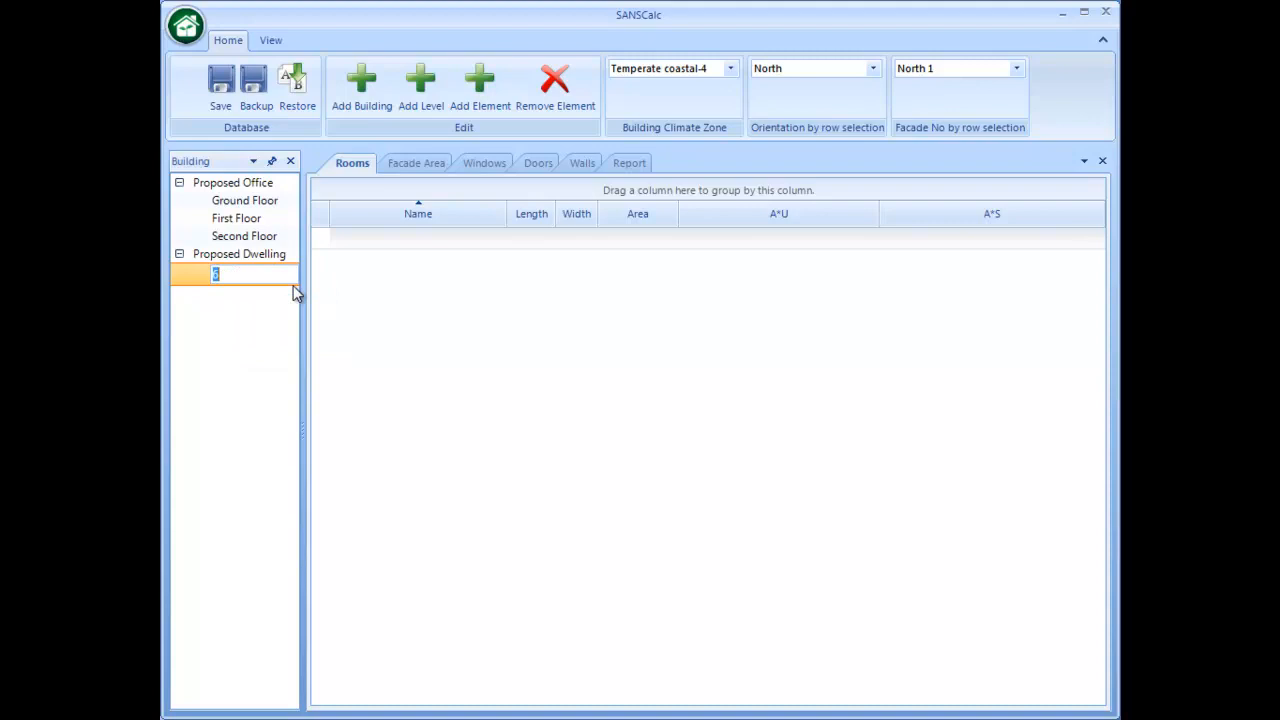
text(Ground Floor)
key(Return)
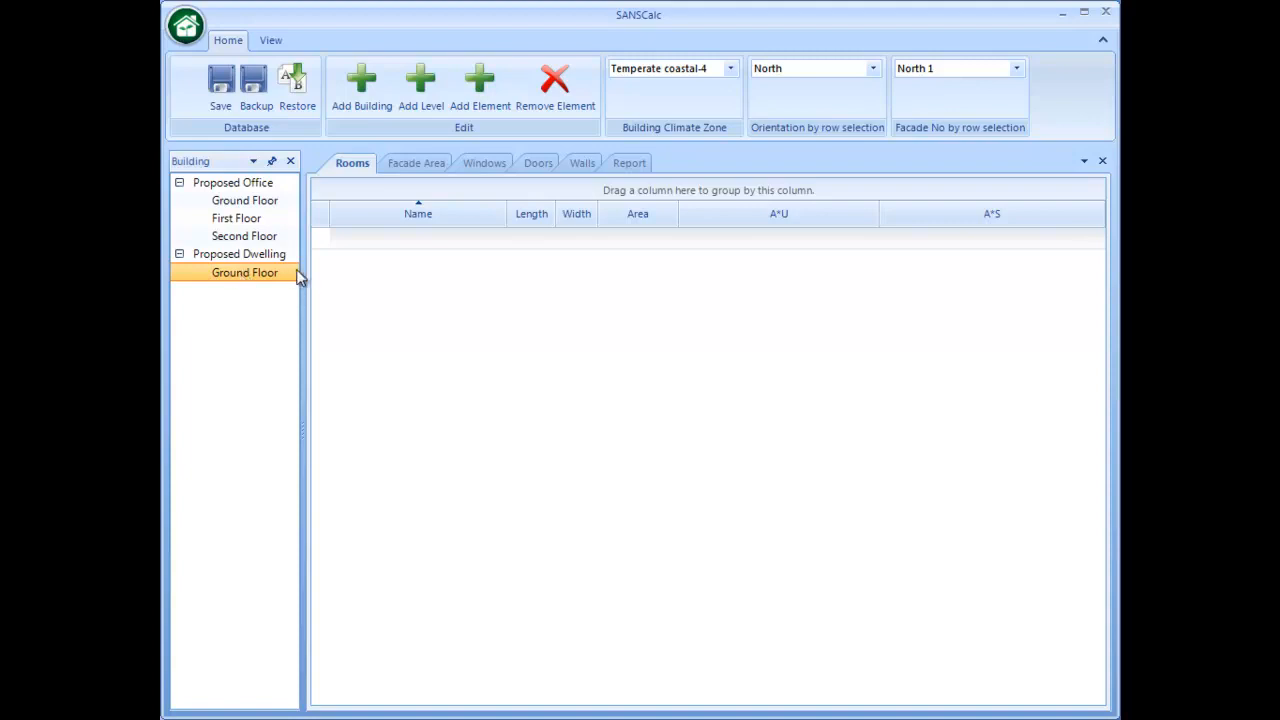
- Add a room named Room 1 to the dwelling's Ground Floor with length 3 and width 4
click(480, 104)
click(395, 237)
text(Room 1)
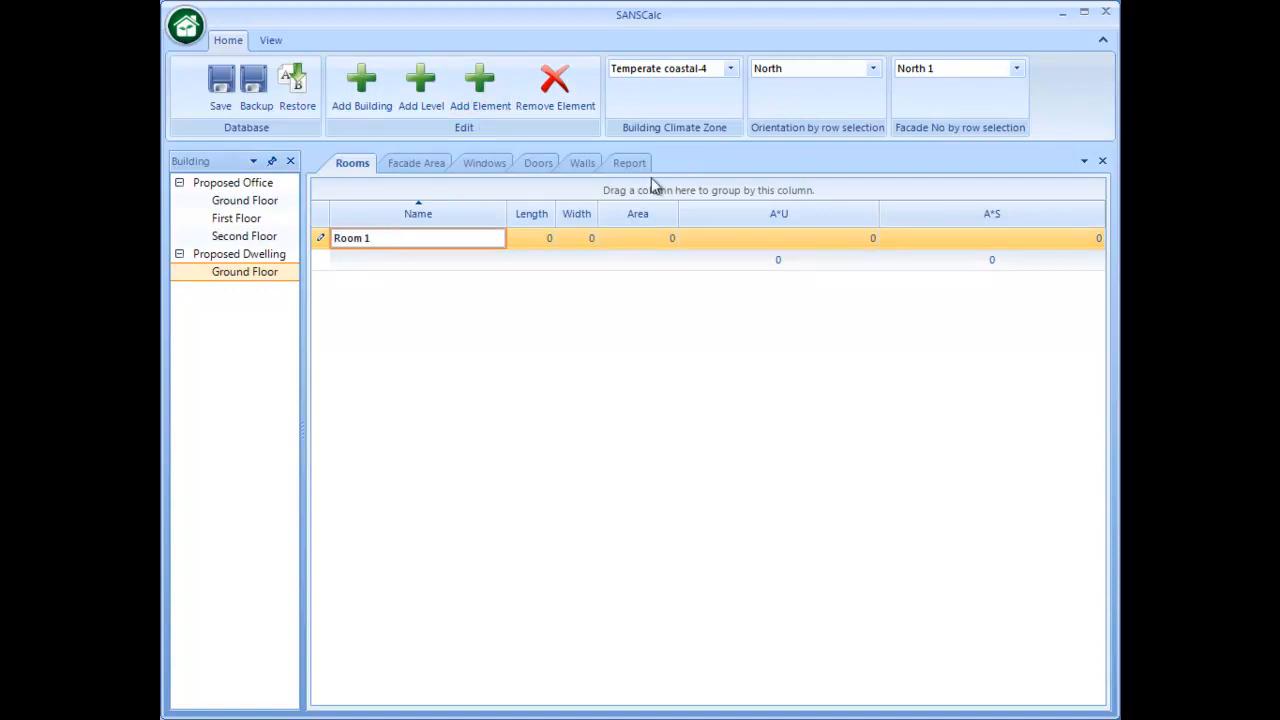
click(520, 242)
text(3)
click(560, 240)
text(4)
key(Return)
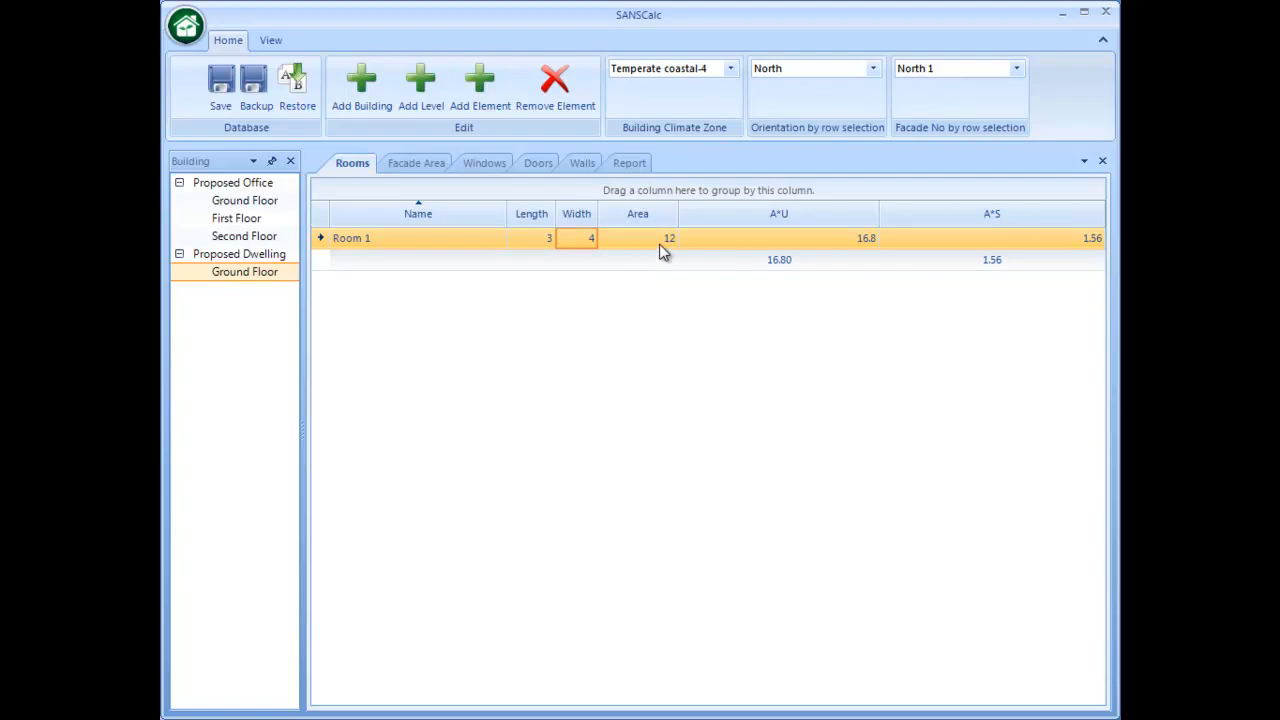
- Add a second room named Room 2 and enter its area directly as 19
click(483, 100)
click(407, 238)
text(Room 2)
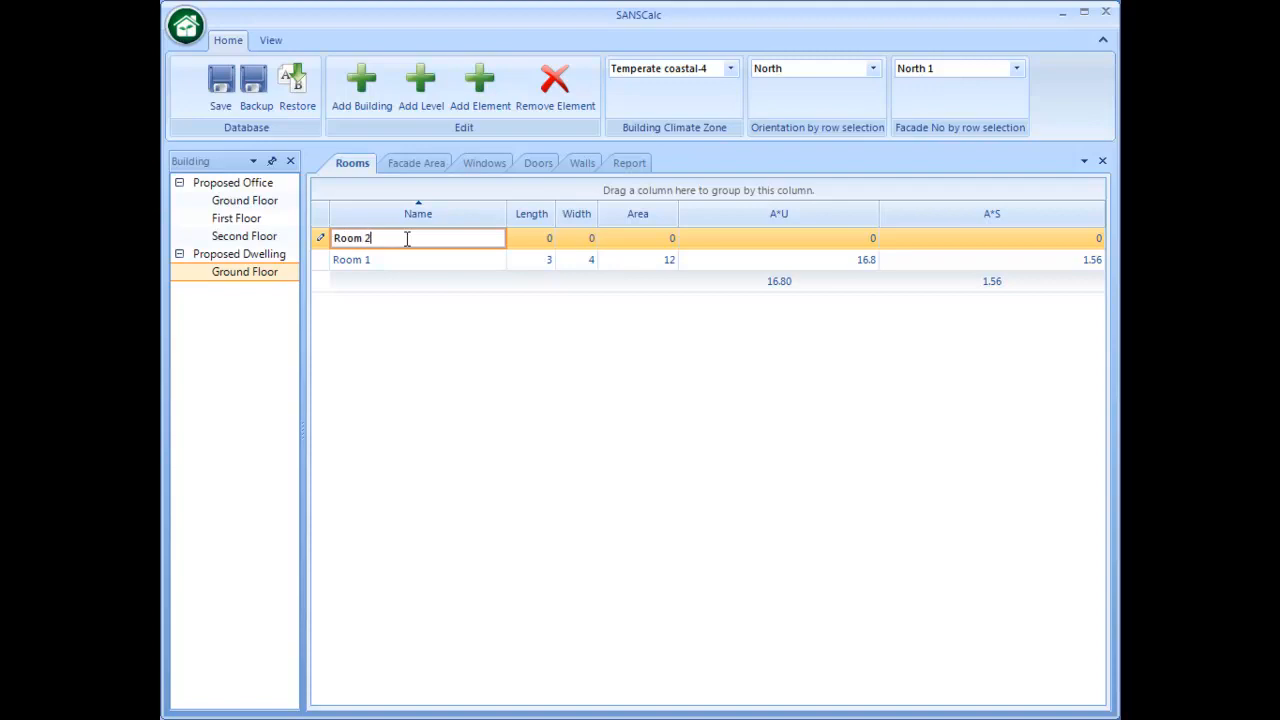
click(570, 287)
click(630, 261)
text(1)
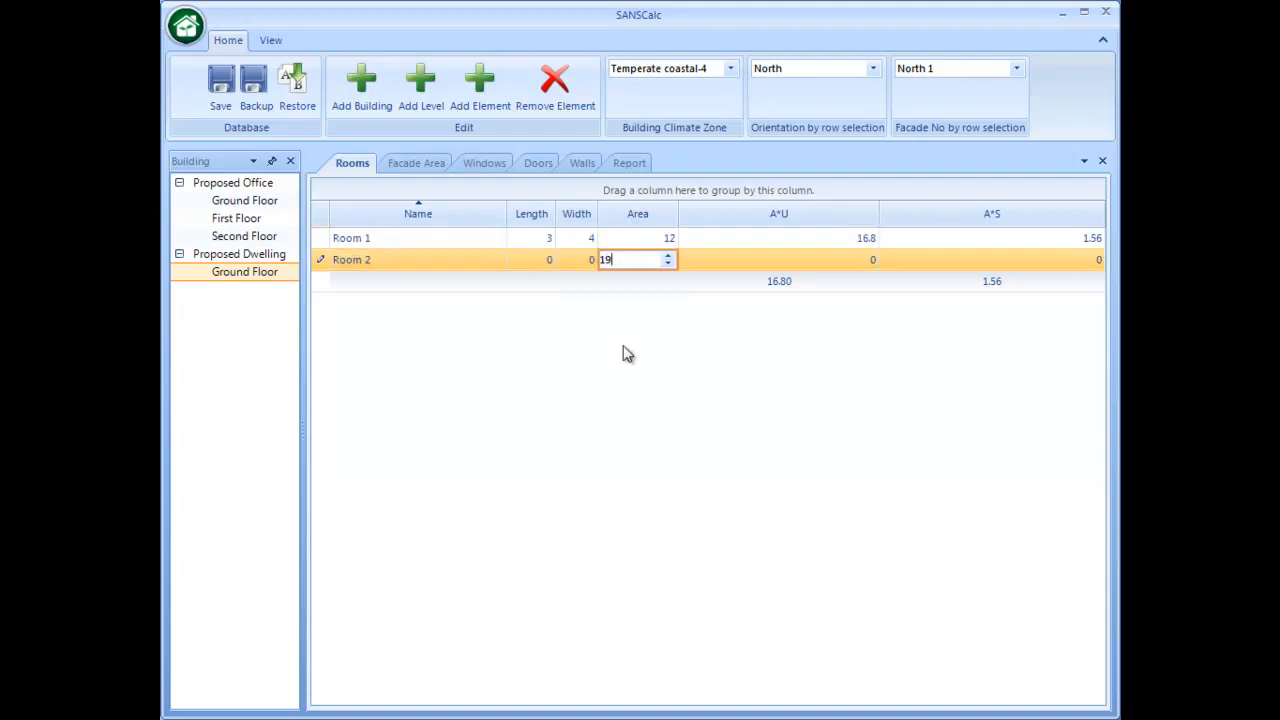
text(9)
key(Return)
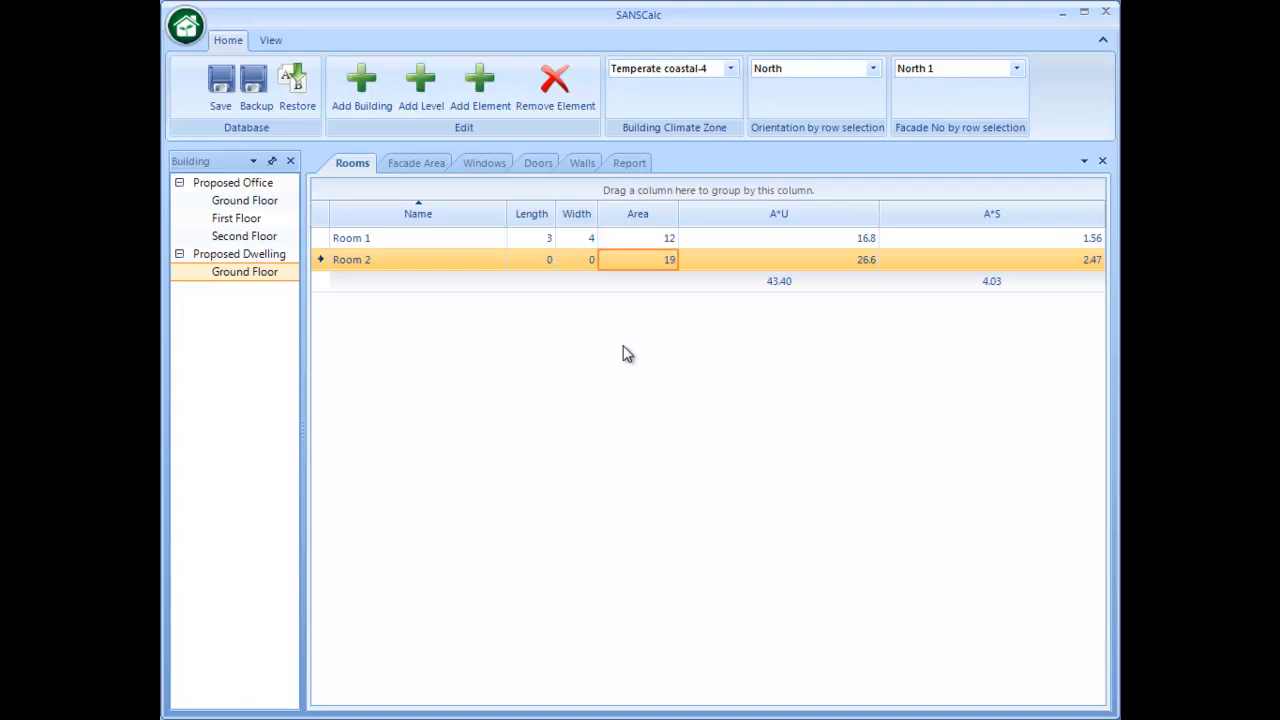
- Add a facade area element to the dwelling's Ground Floor and give it mark 1
click(410, 166)
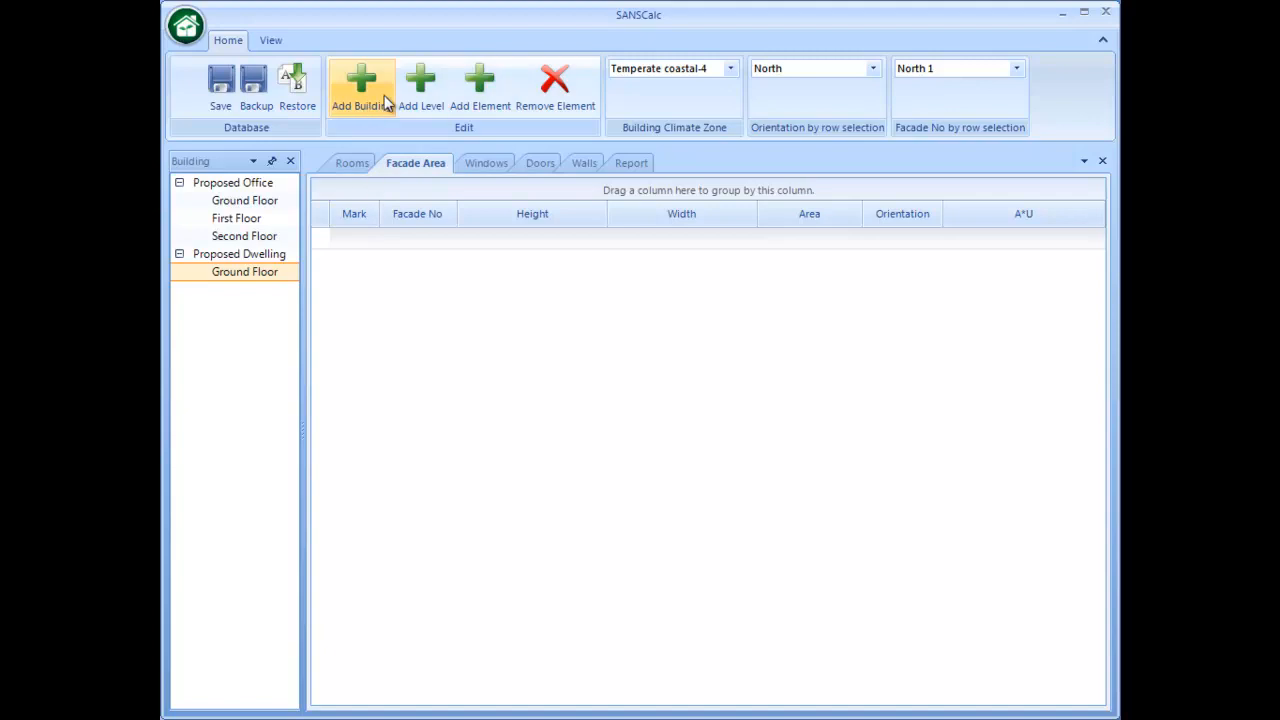
click(489, 93)
click(351, 237)
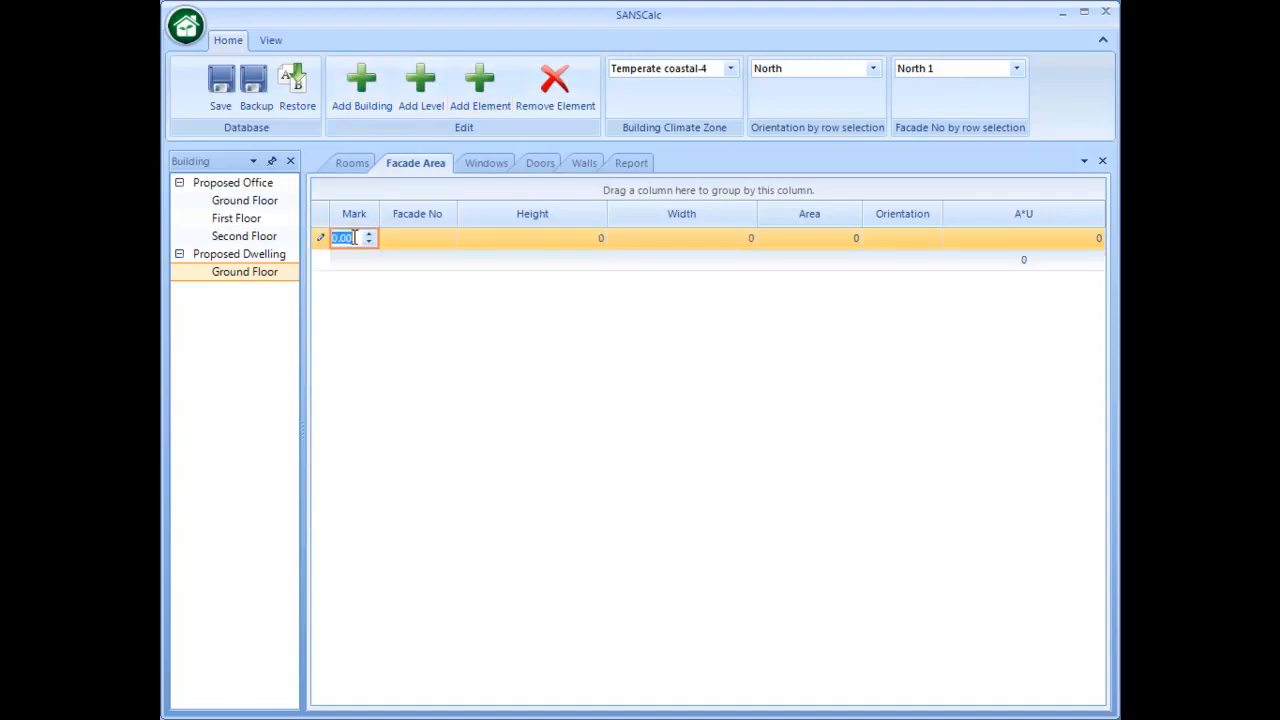
key(Tab)
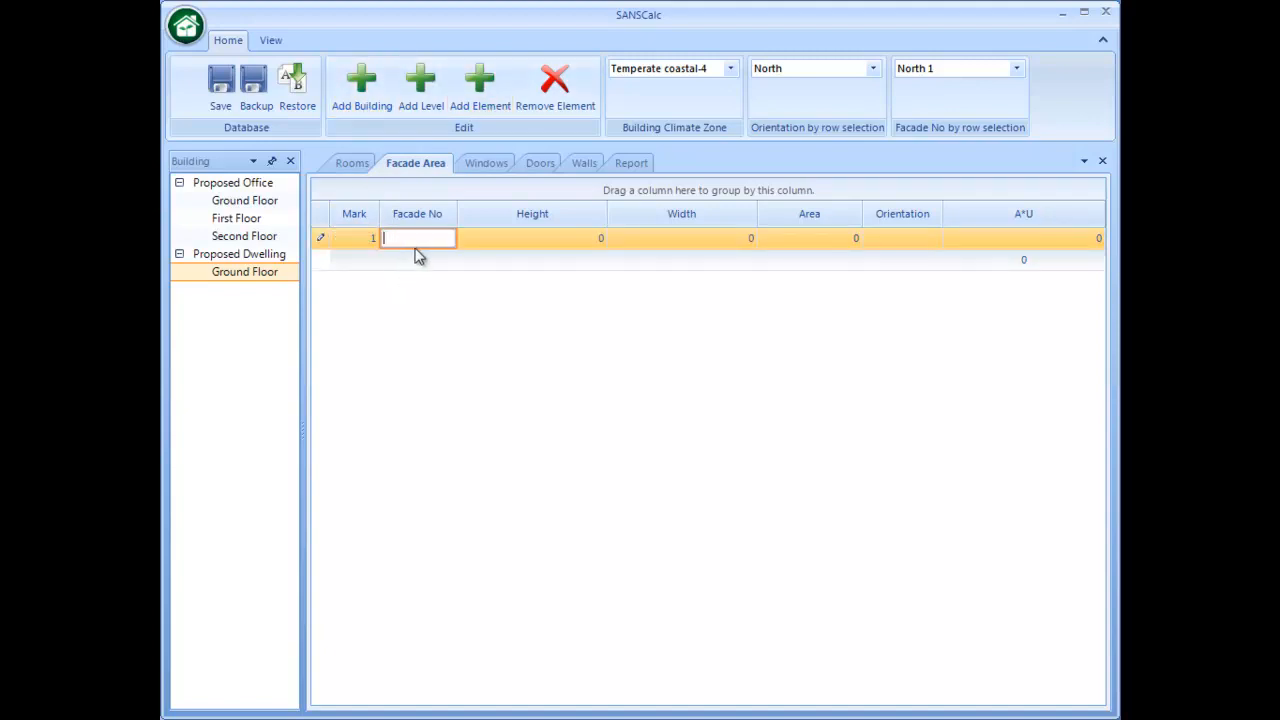
click(476, 240)
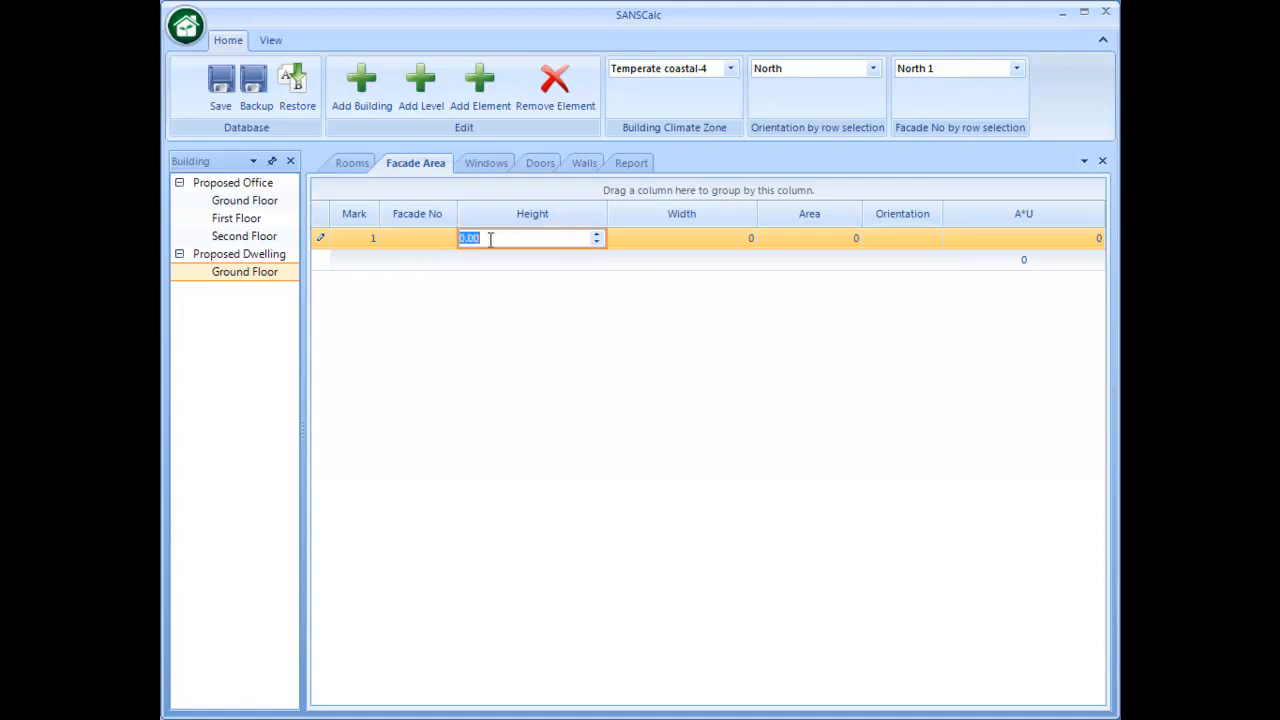
click(428, 243)
key(Tab)
click(426, 242)
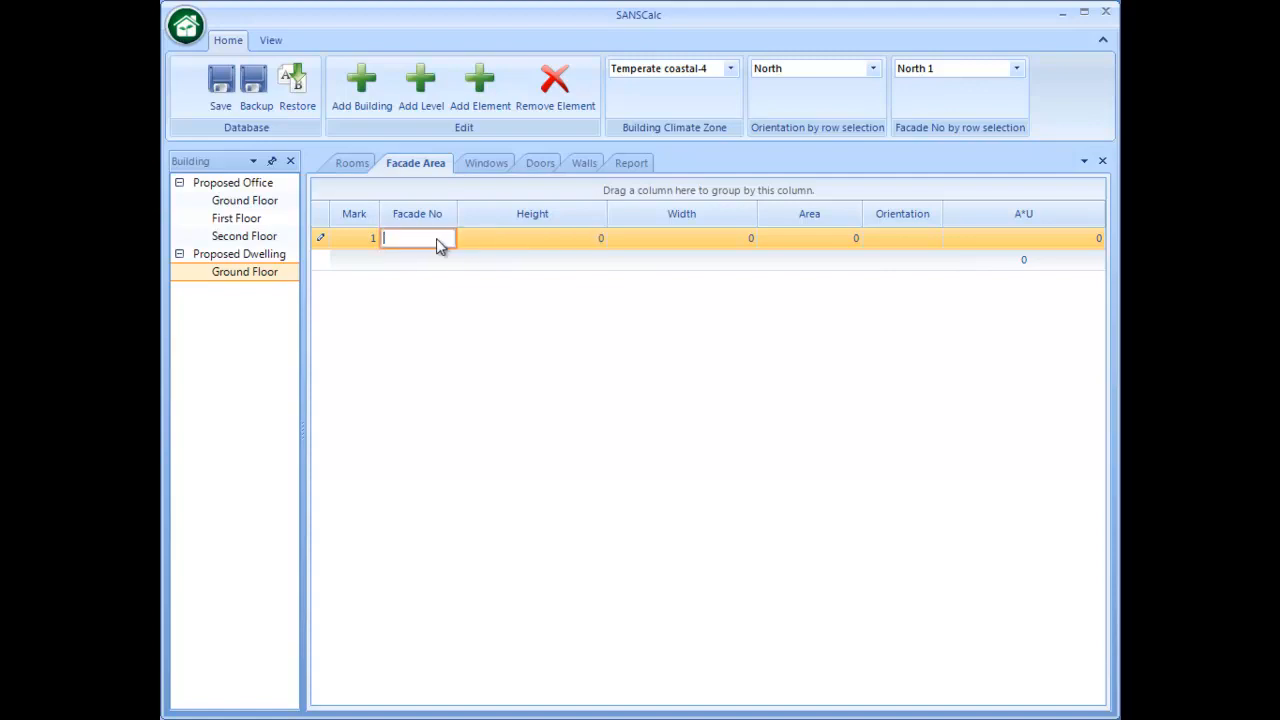
- Set the facade's height to 3 and width to 5, and assign it orientation North and facade number North 1
click(511, 239)
text(3)
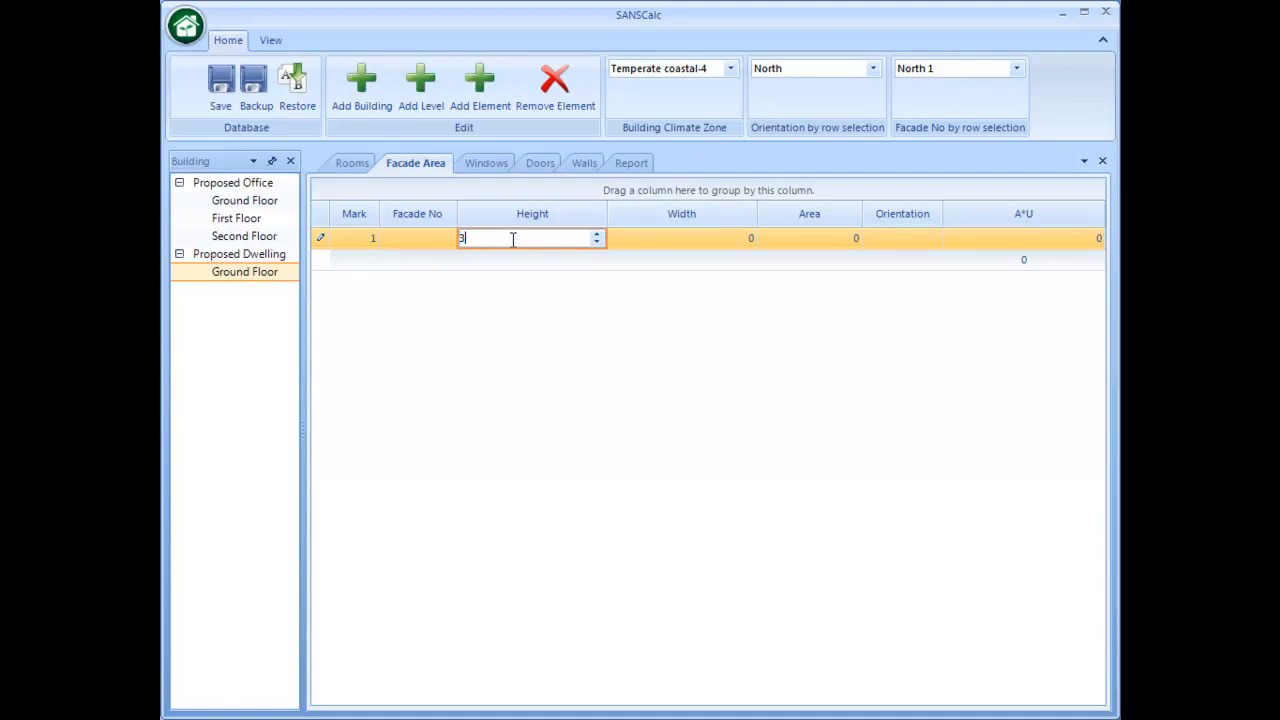
click(660, 244)
text(5)
key(Return)
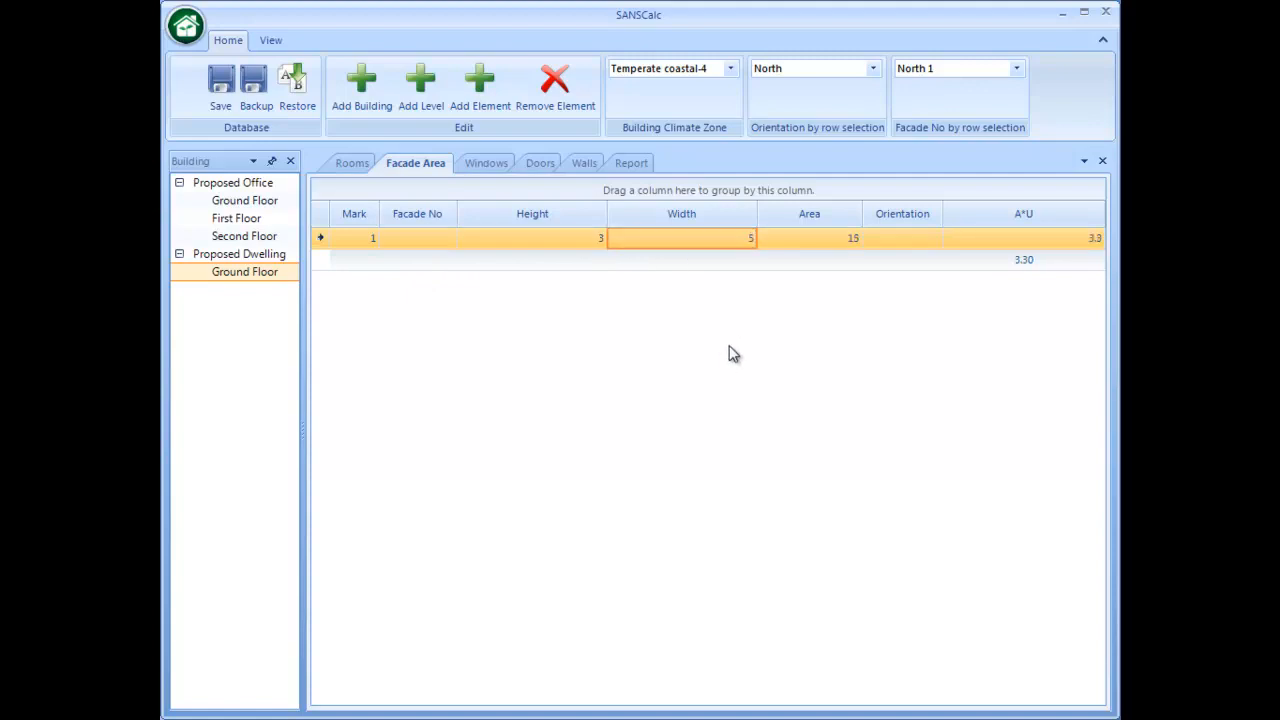
click(928, 246)
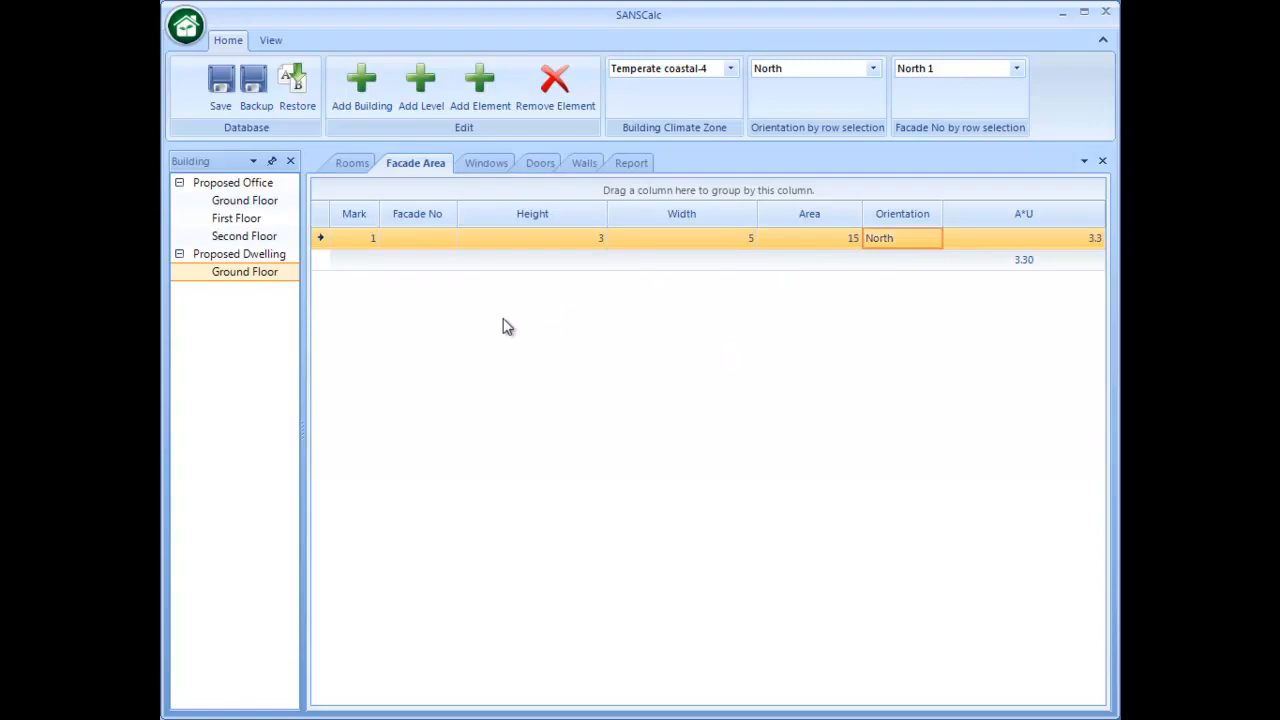
click(418, 241)
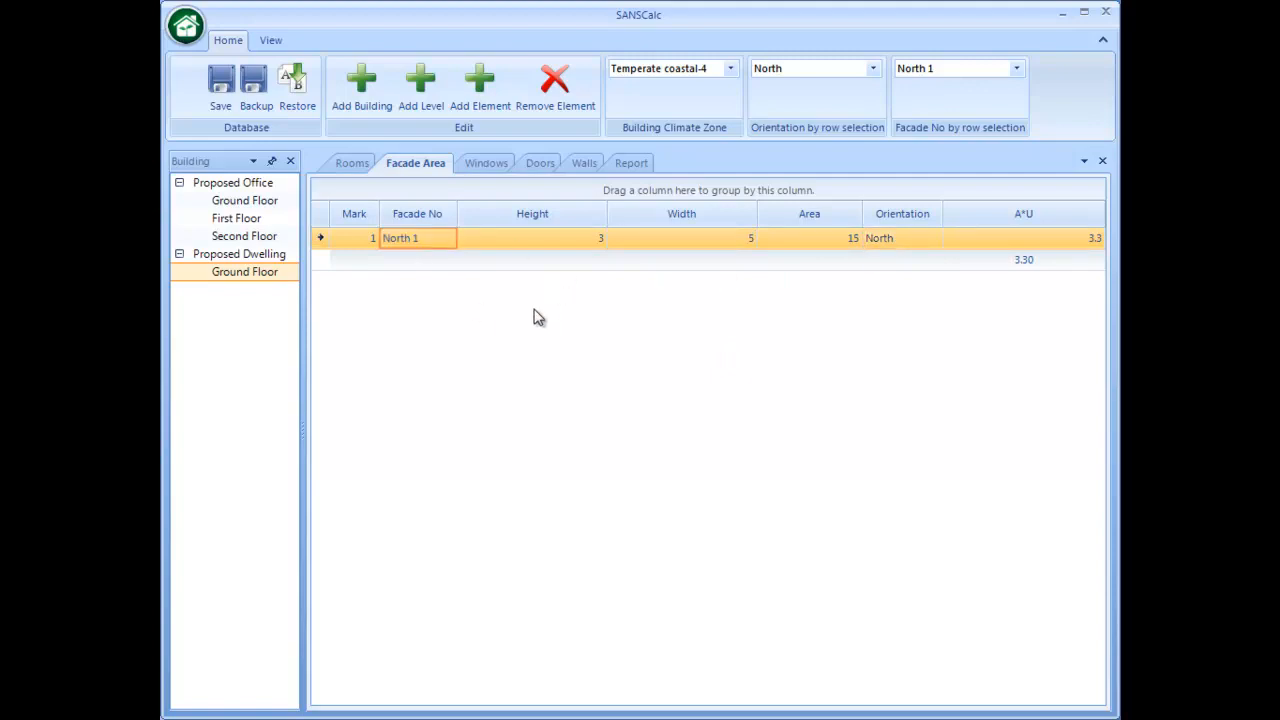
- Add a window with mark 1 on facade North 1, with height 1 and width 1.2
click(488, 166)
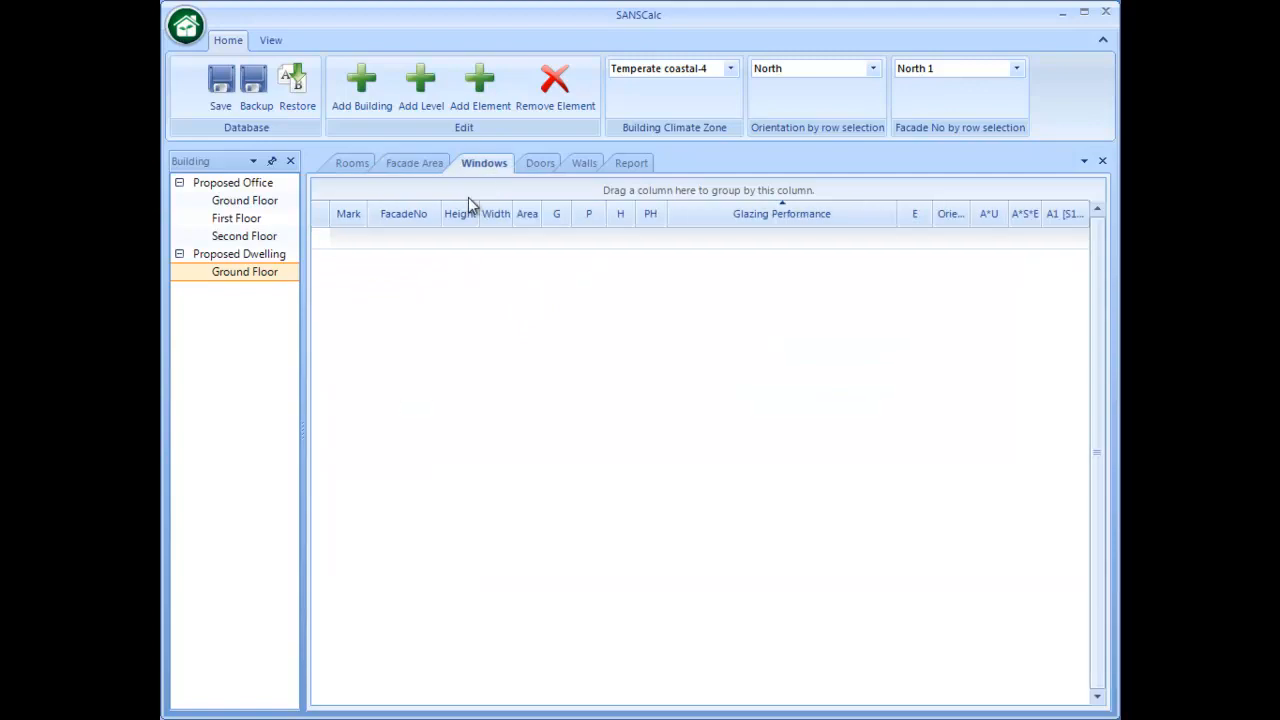
click(470, 95)
click(395, 239)
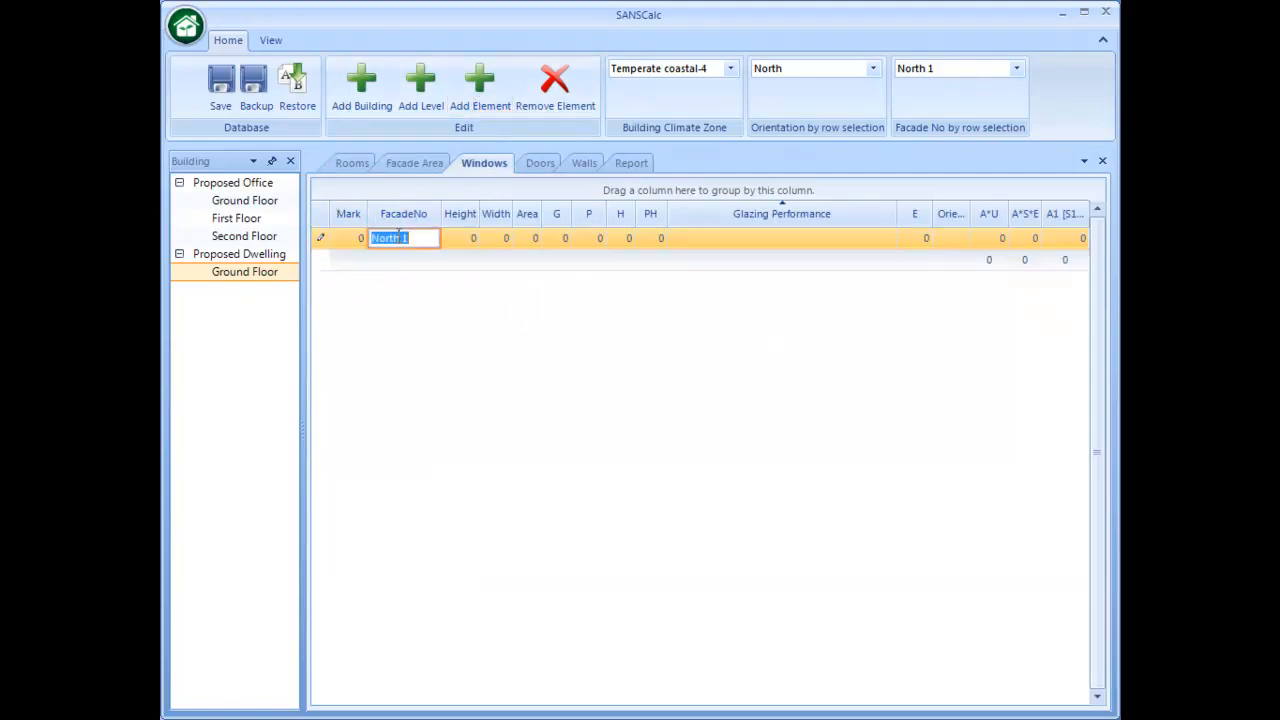
click(349, 238)
text(1)
click(462, 242)
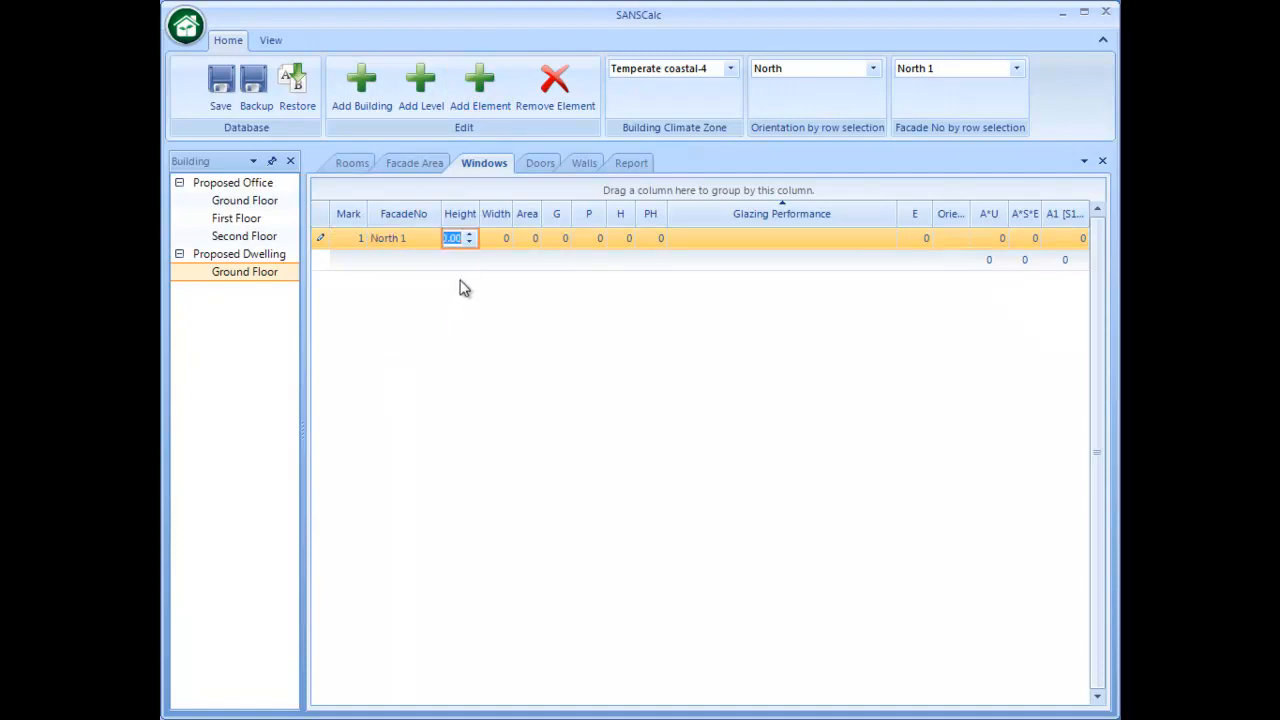
text(1)
key(Tab)
text(1.2)
key(Return)
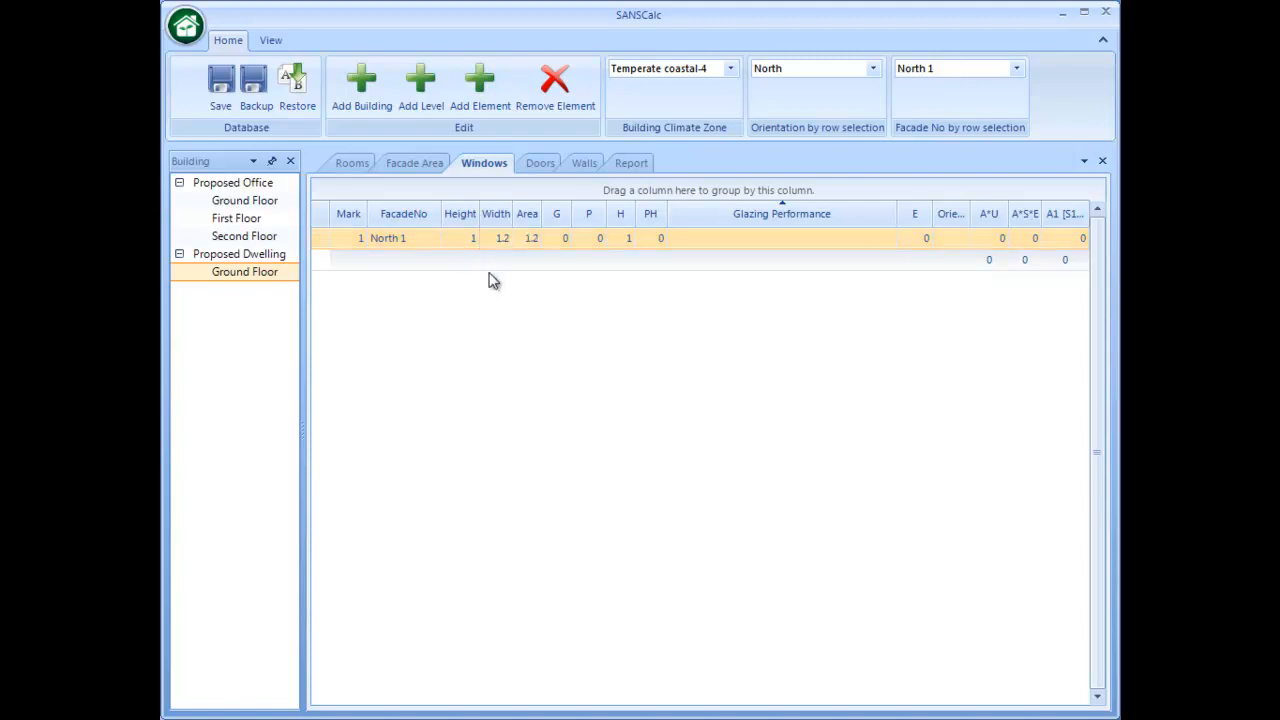
- Set the window's G value to 0.4 and P value to 0.6, and widen the PH column
click(559, 246)
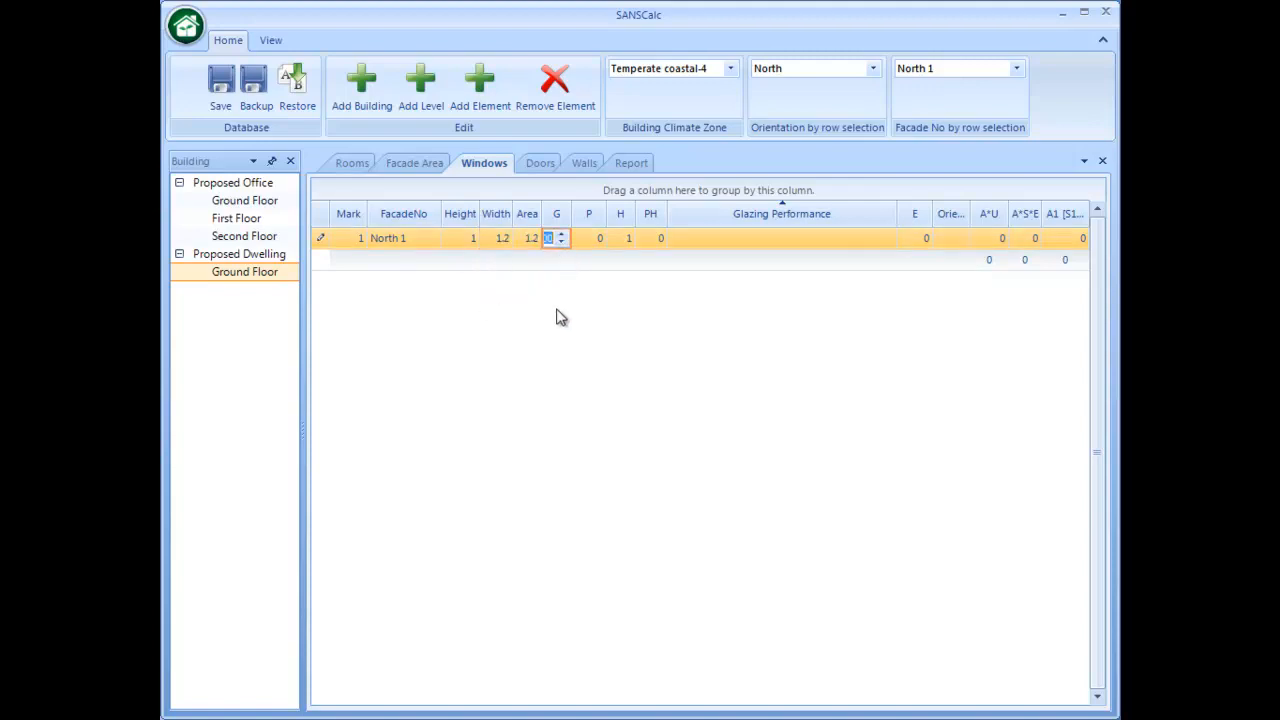
key(Return)
click(600, 240)
text(0.6)
key(Return)
drag(668, 215, 682, 217)
- Assign the window the Single - Clear glazing performance with a total U-value of 7.90 and SHGC of 0.81
click(772, 217)
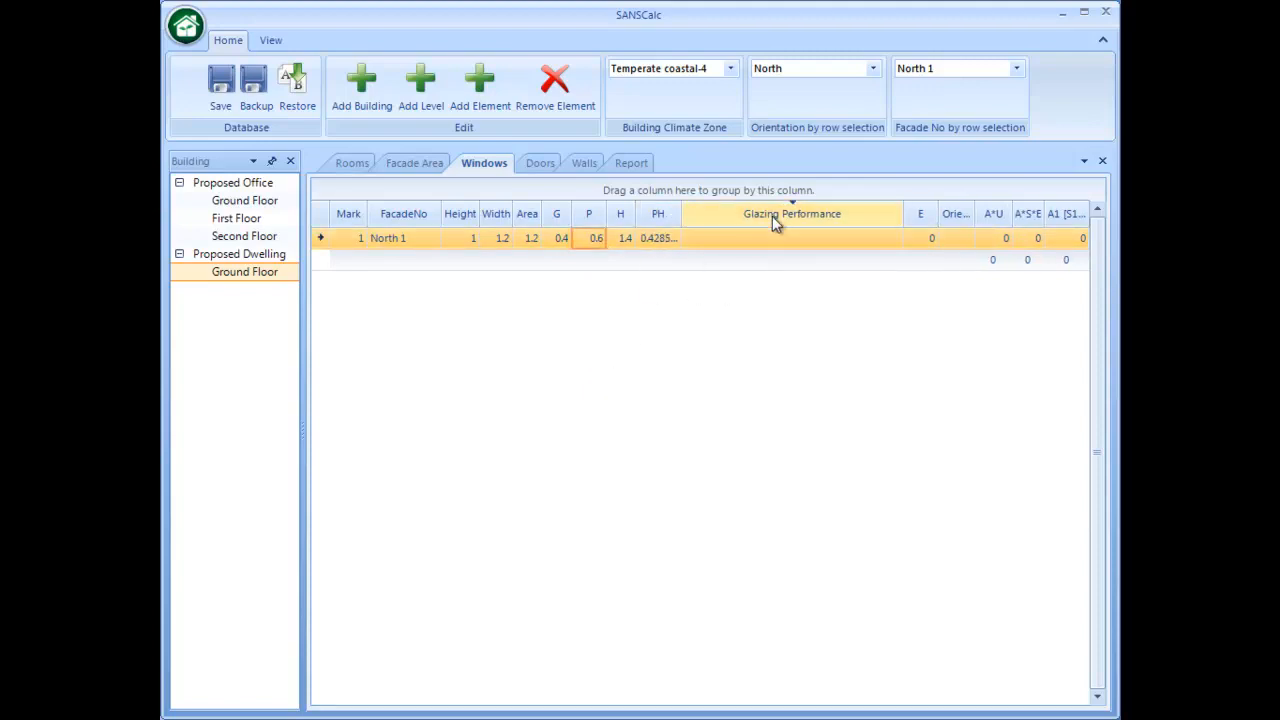
click(877, 216)
click(886, 239)
click(892, 239)
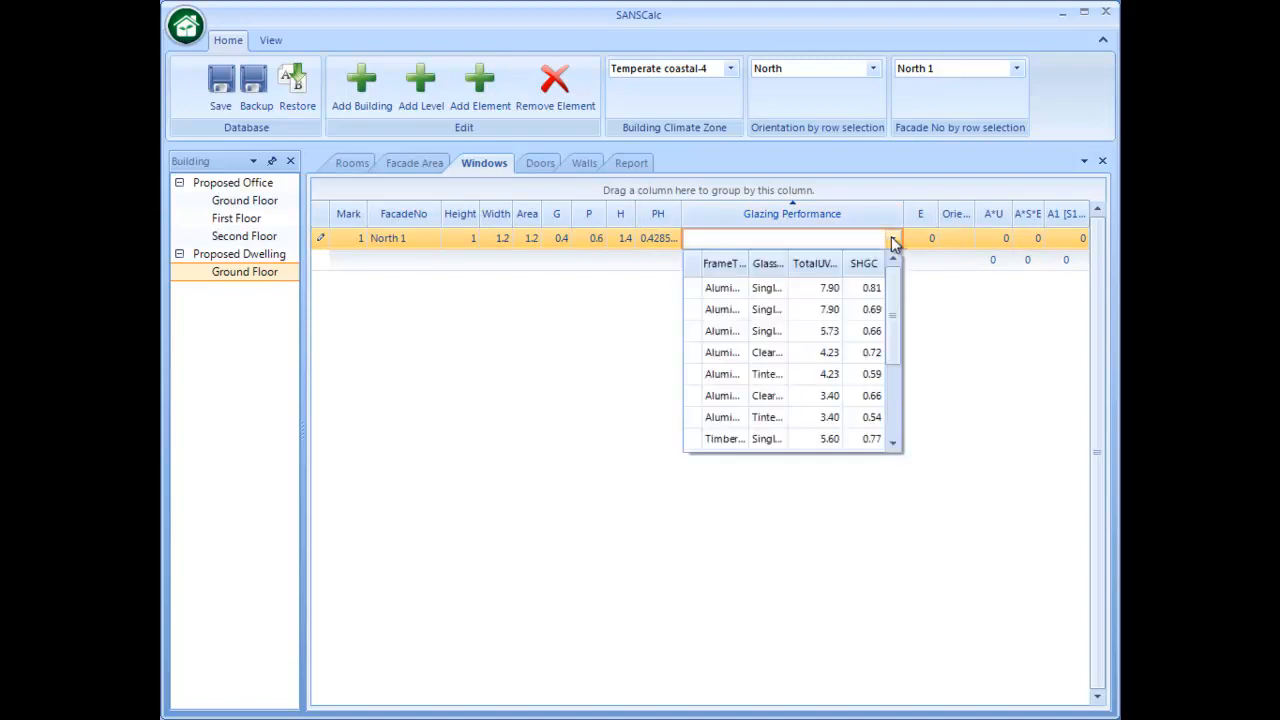
click(728, 287)
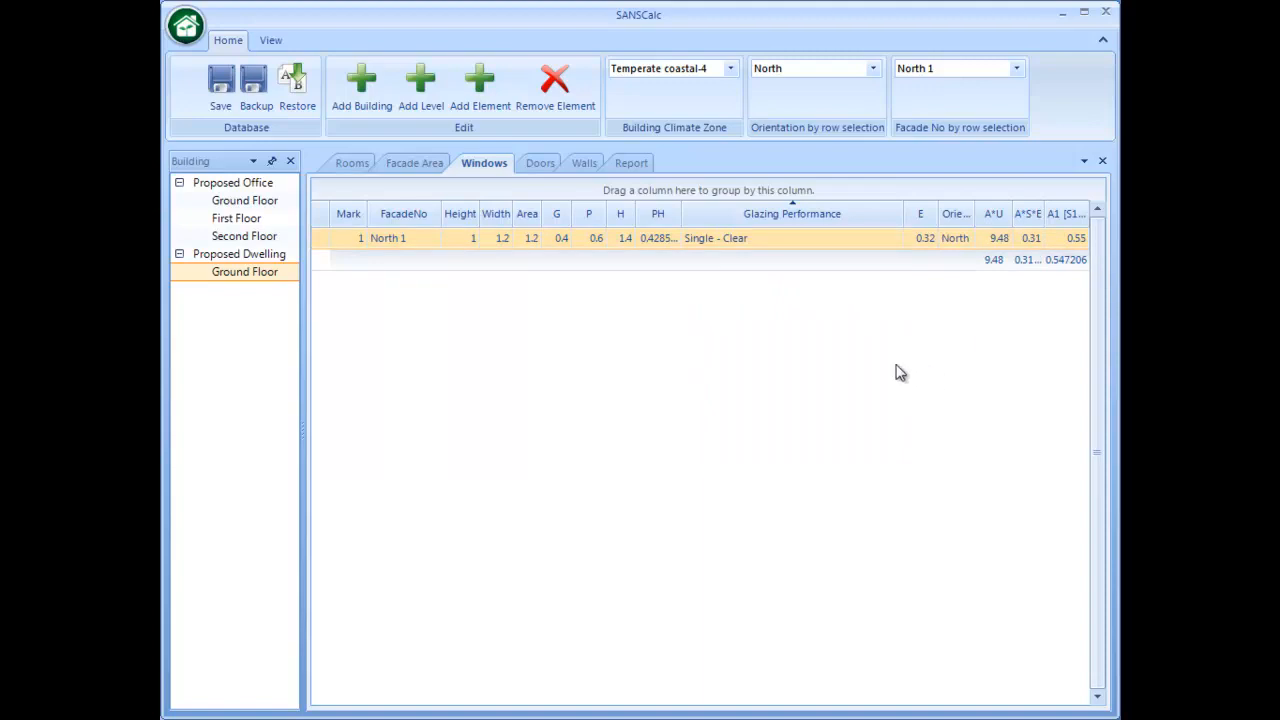
- Look at the doors and walls tables, save the project data and return to the windows table
click(539, 166)
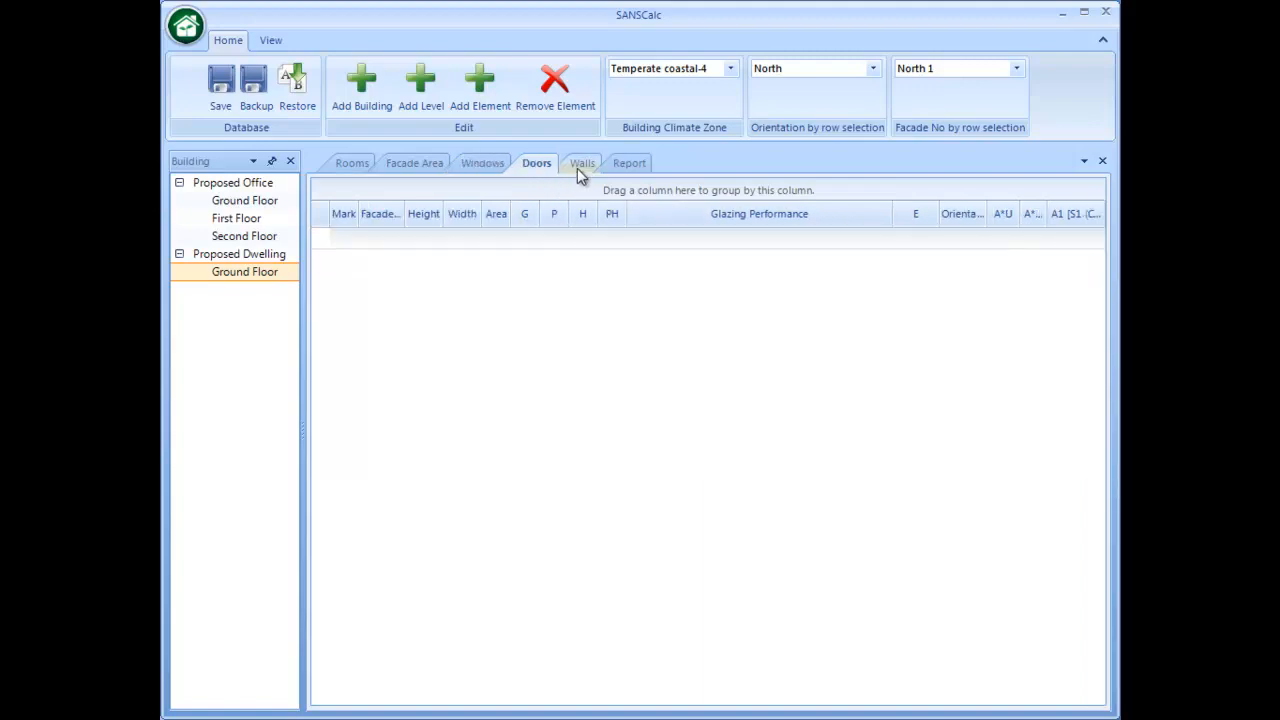
click(578, 168)
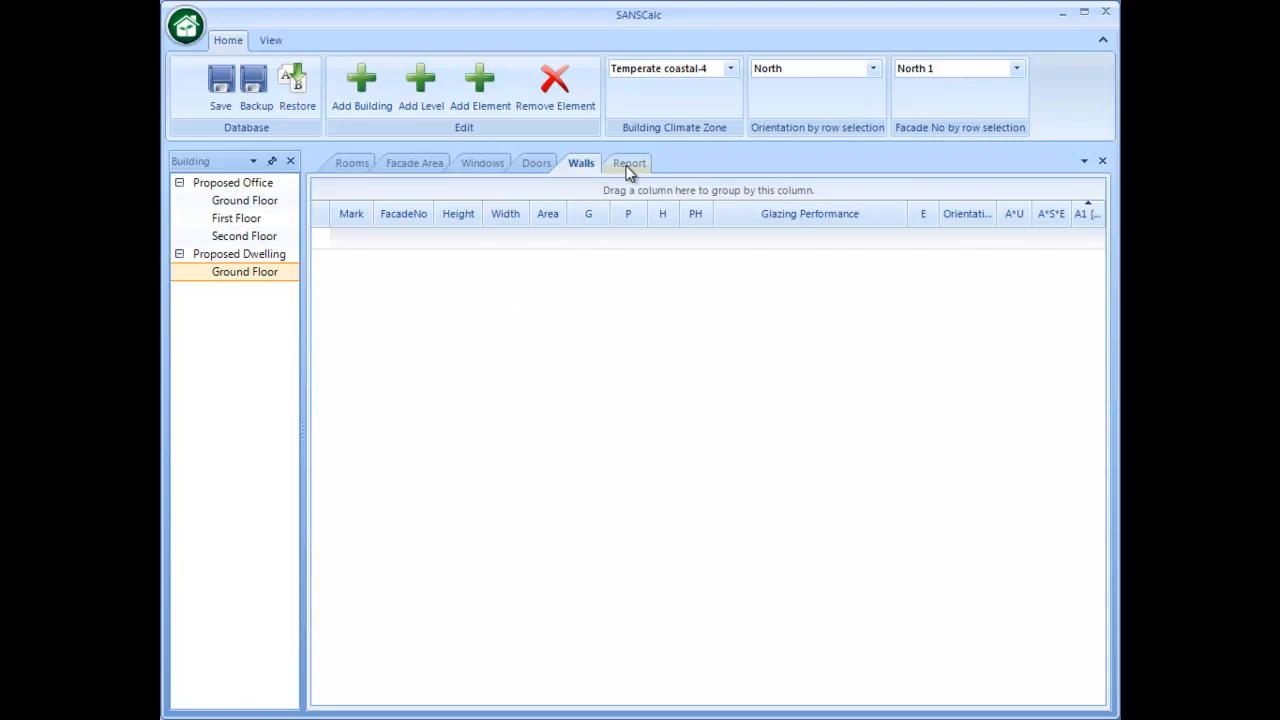
click(219, 93)
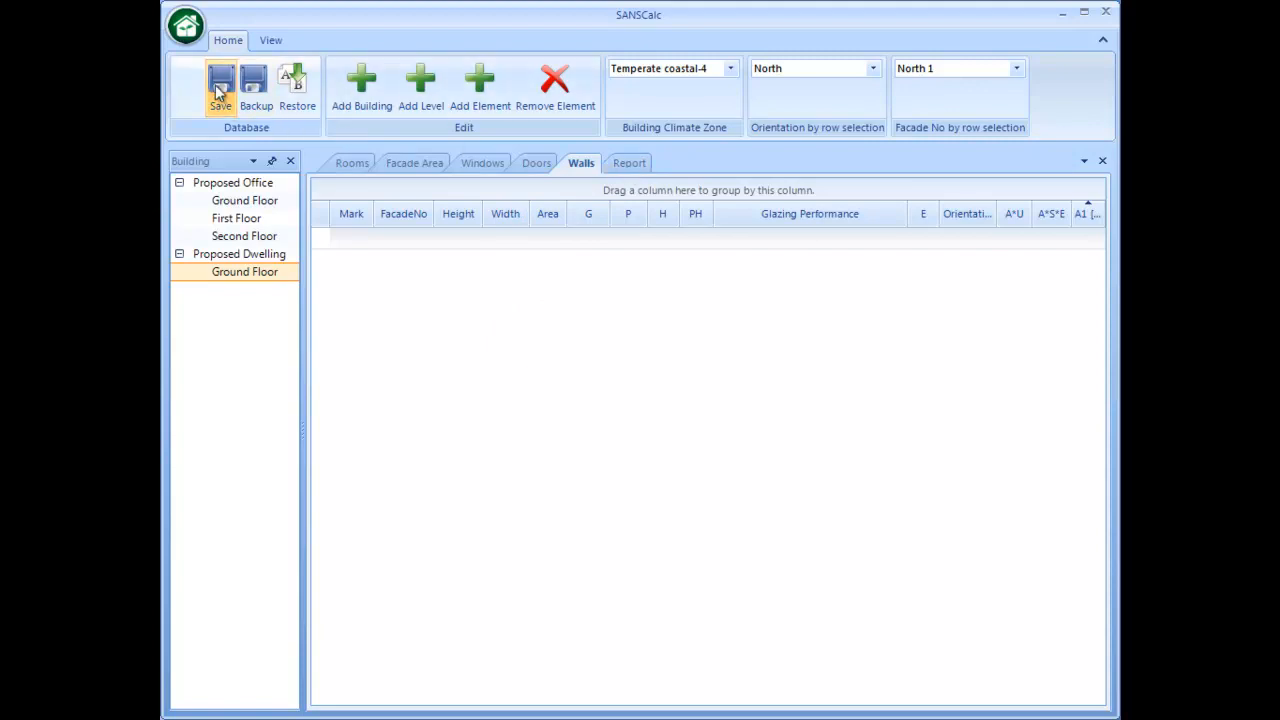
click(482, 165)
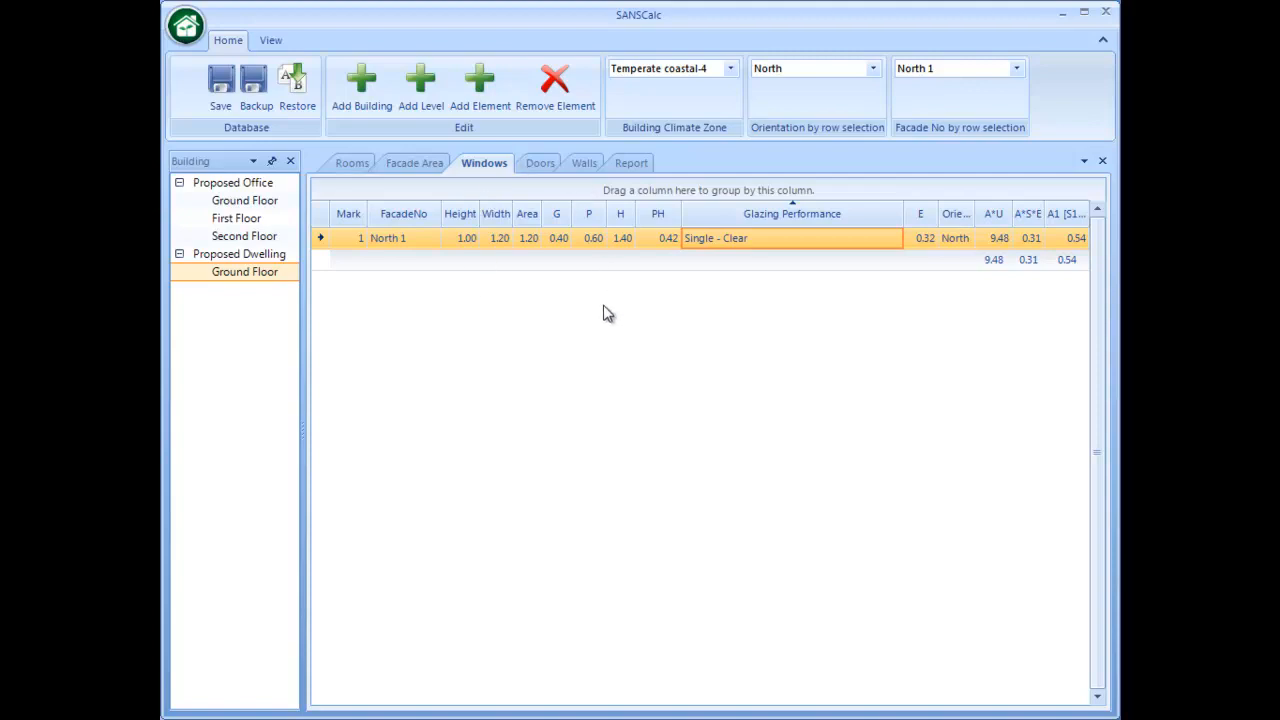
- Generate the report preview for the Proposed Dwelling building
click(630, 163)
click(571, 201)
click(491, 230)
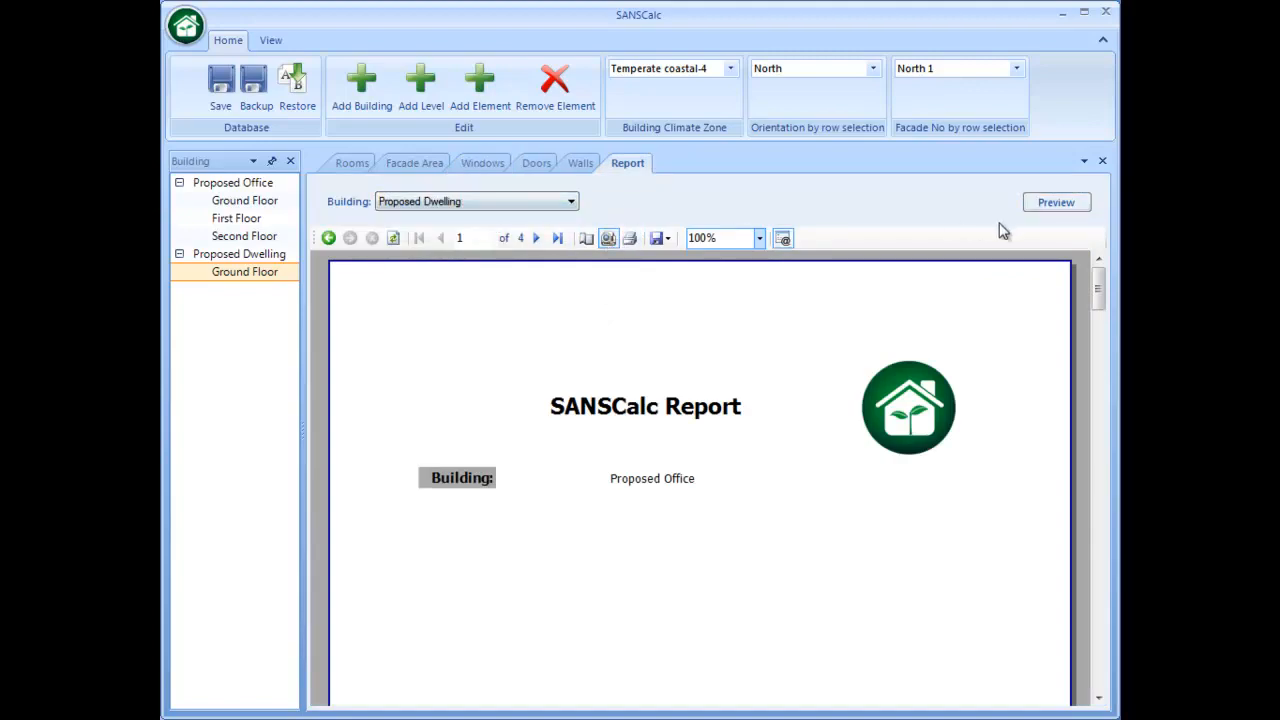
click(1052, 203)
- Read through the dwelling report's area, natural and mechanical ventilation results for the Ground Floor, then return to its first page
scroll(776, 400, down, 1)
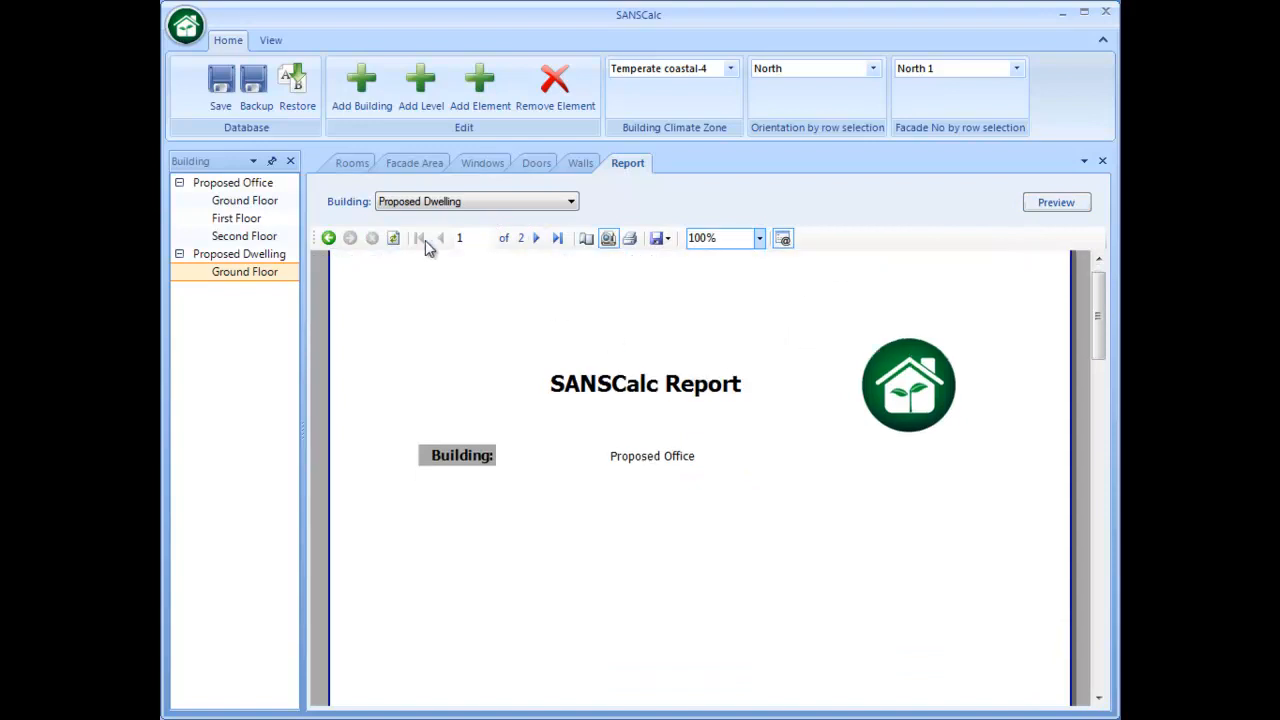
click(537, 240)
drag(623, 363, 623, 304)
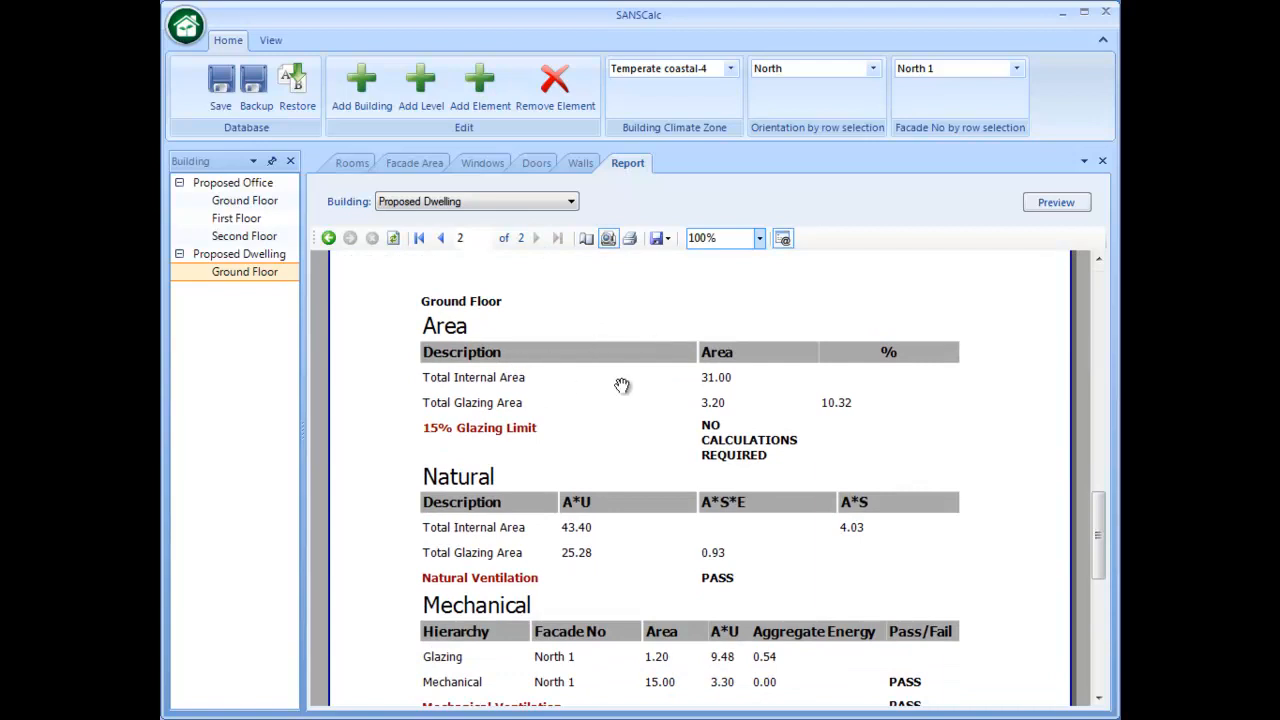
scroll(885, 430, down, 2)
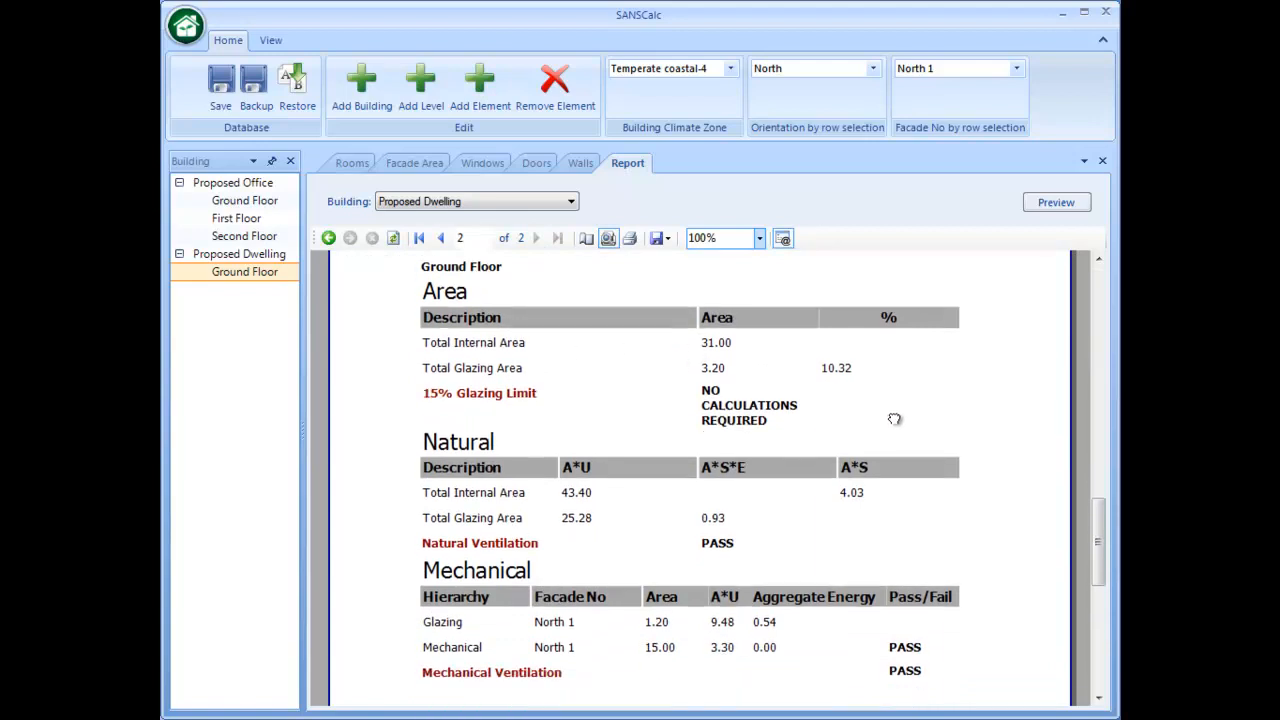
drag(930, 414, 964, 289)
drag(991, 429, 1004, 406)
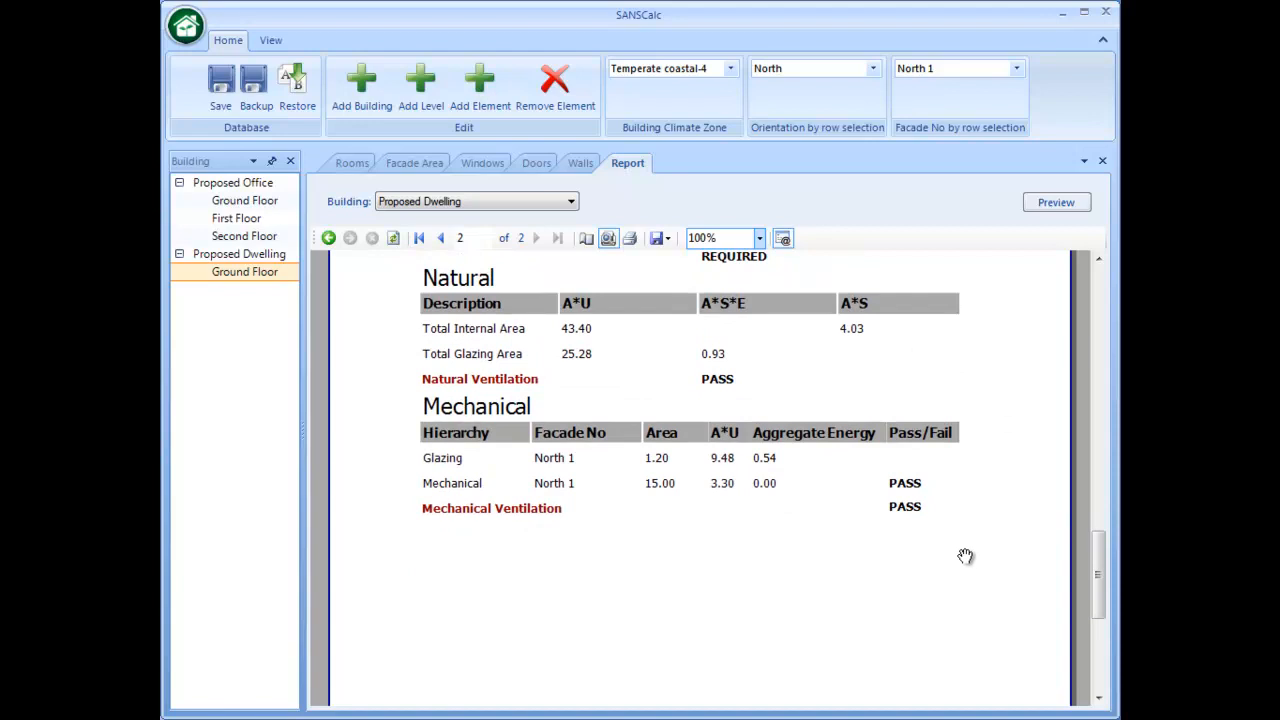
drag(960, 588, 968, 628)
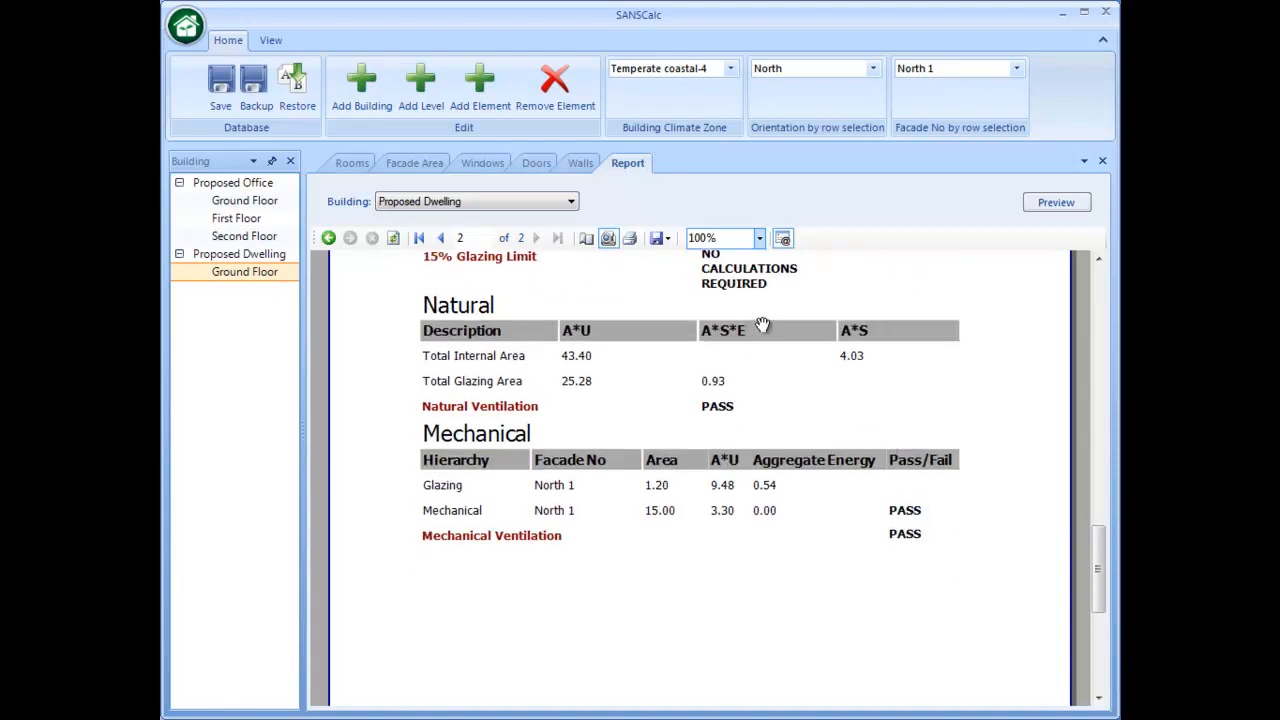
drag(746, 323, 811, 449)
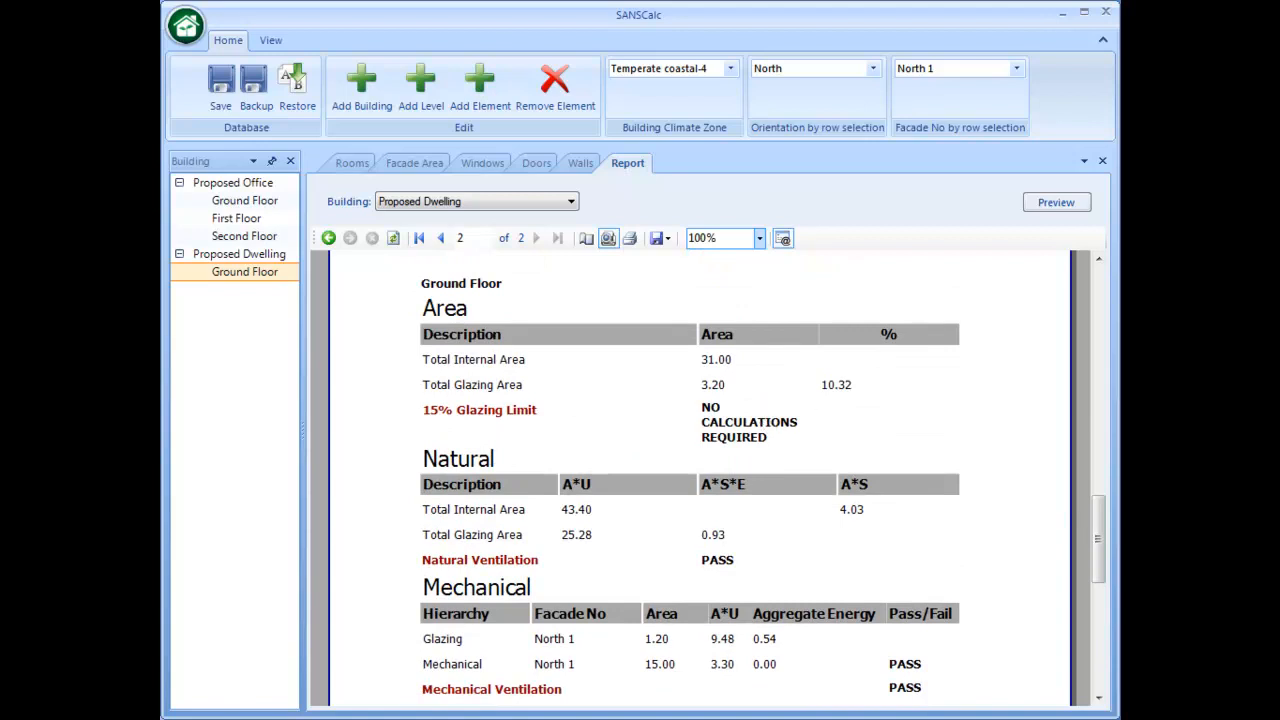
drag(1100, 531, 1100, 307)
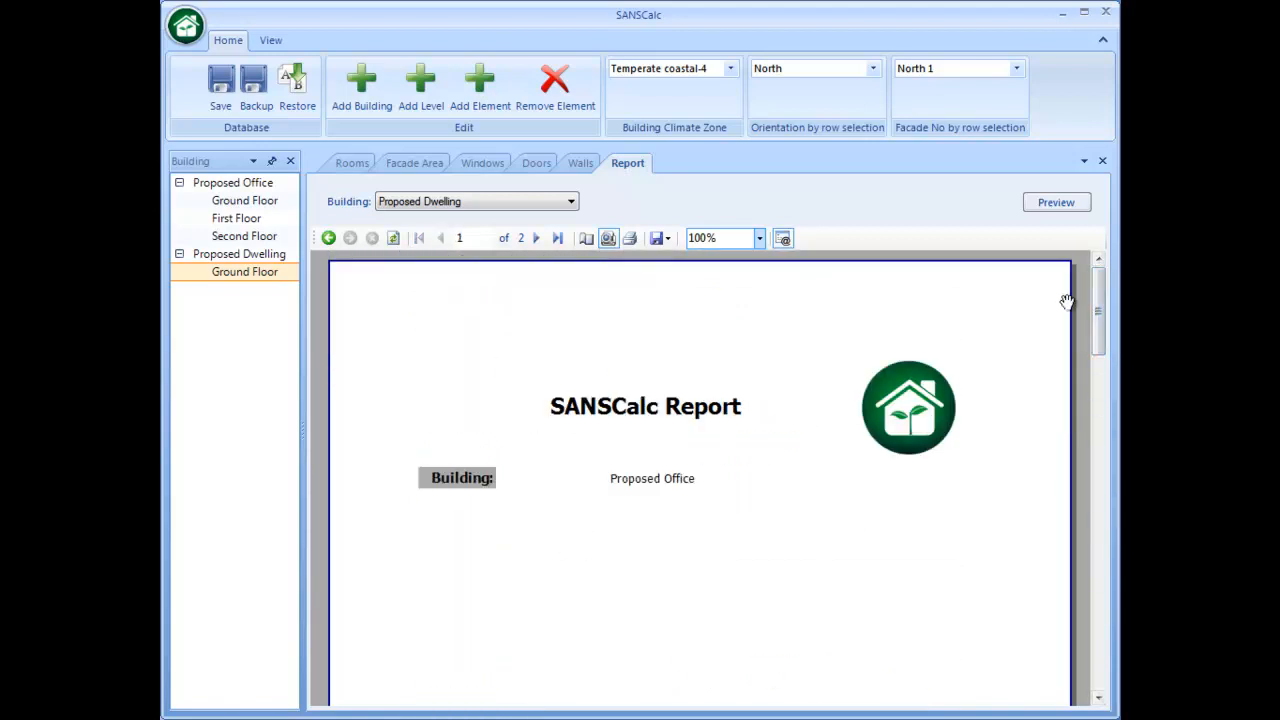